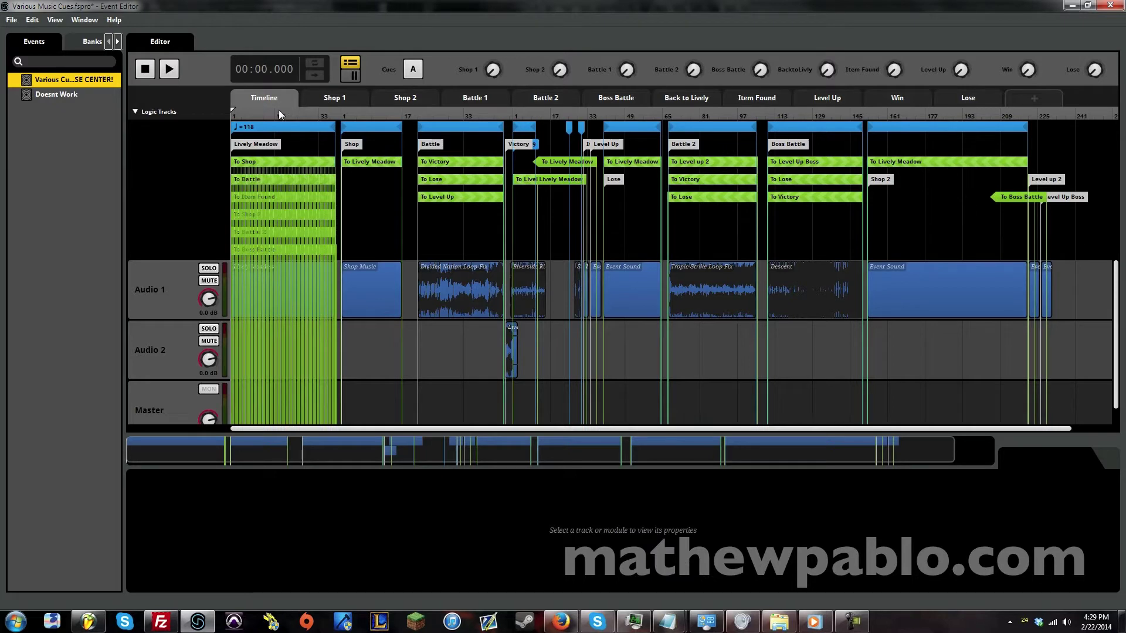
Scrub playback through the Lively Meadow, Shop, Battle and Victory sections of the ruler.
drag(279, 110, 267, 145)
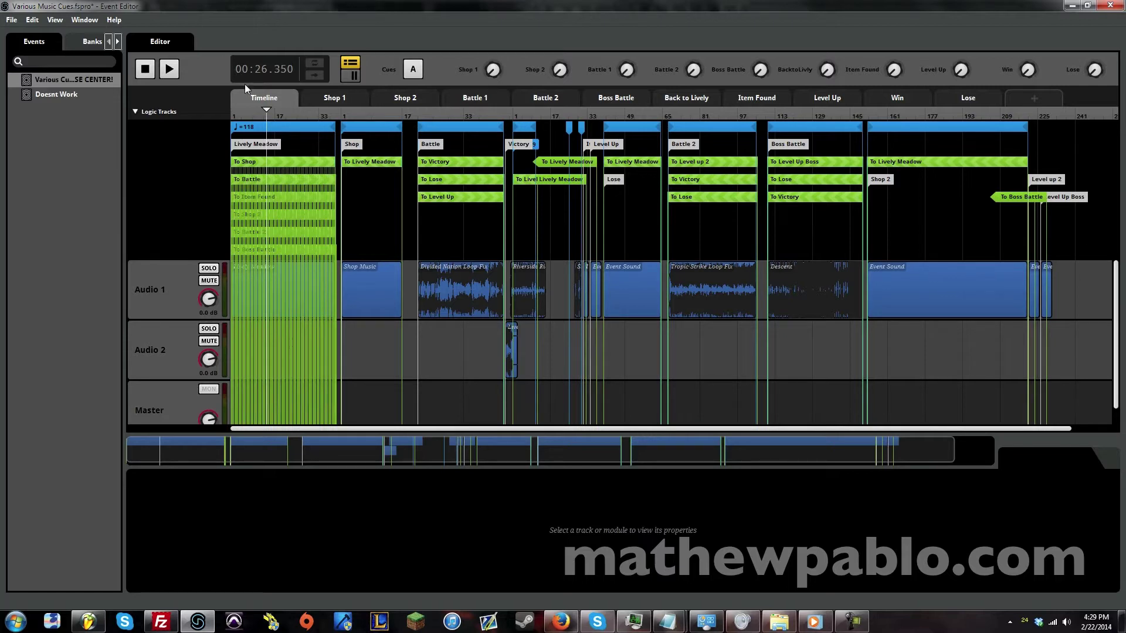
drag(272, 113, 316, 115)
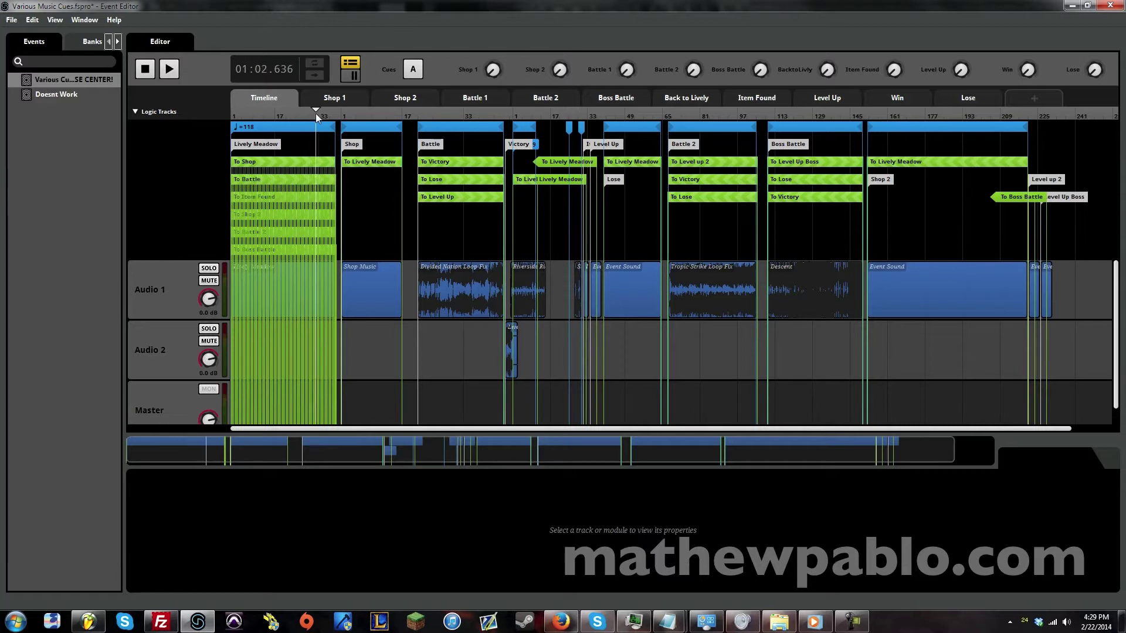
click(388, 115)
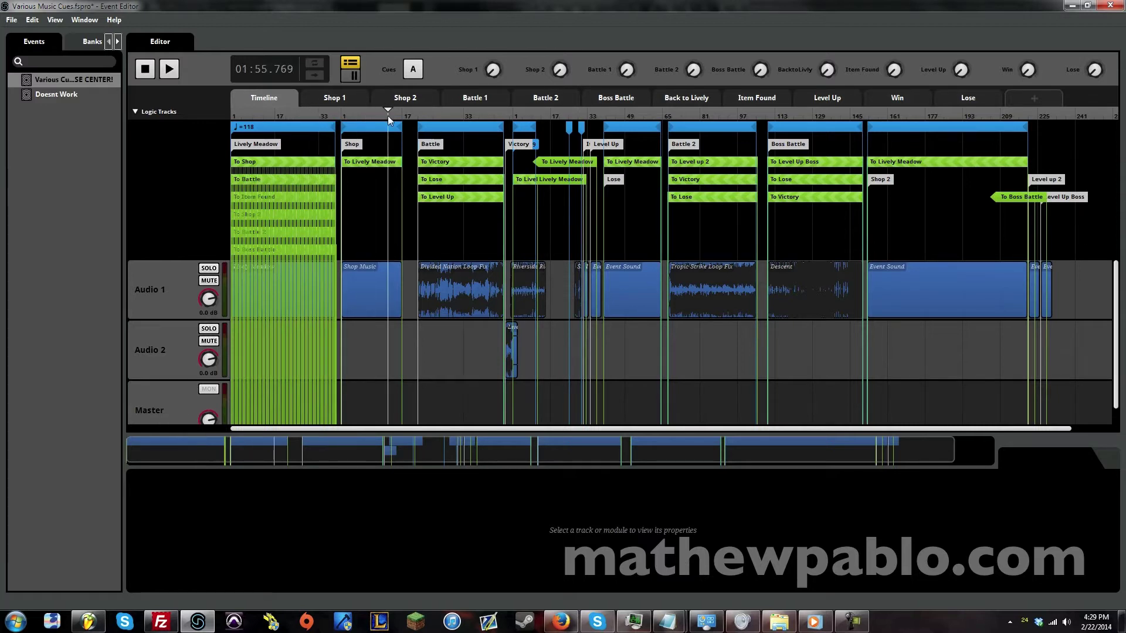
drag(425, 115, 443, 125)
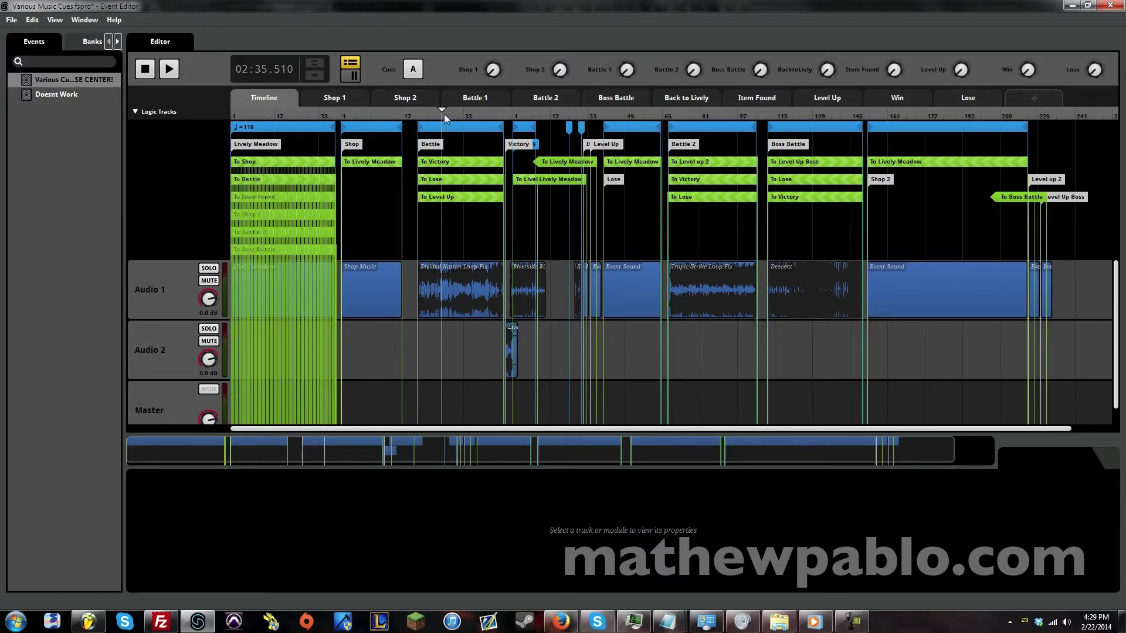
click(291, 109)
click(365, 110)
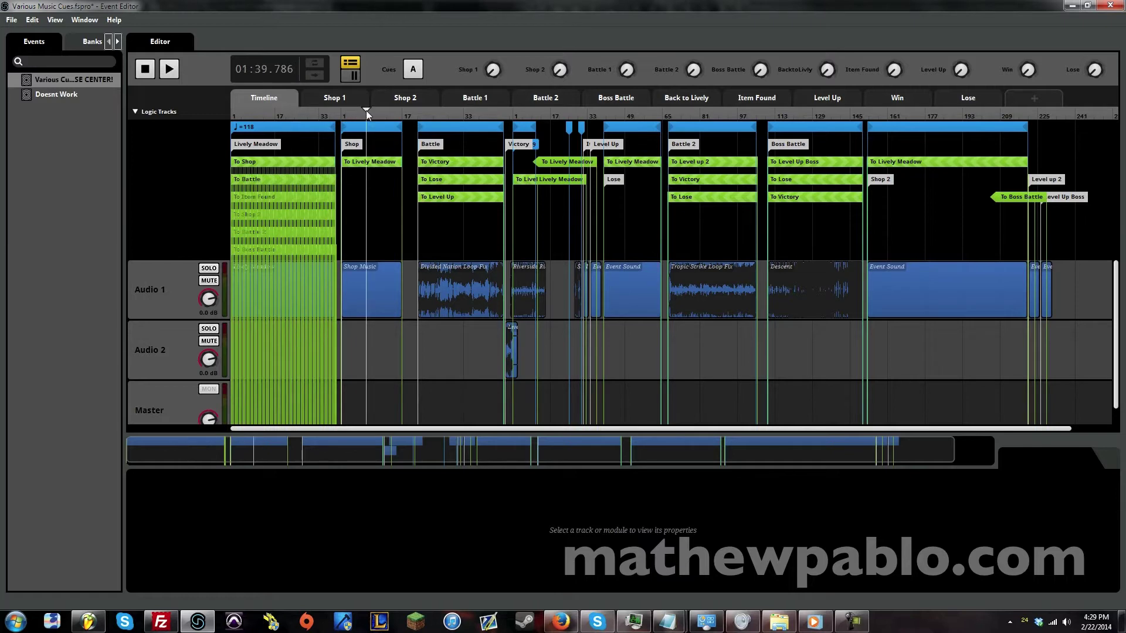
drag(445, 114, 455, 114)
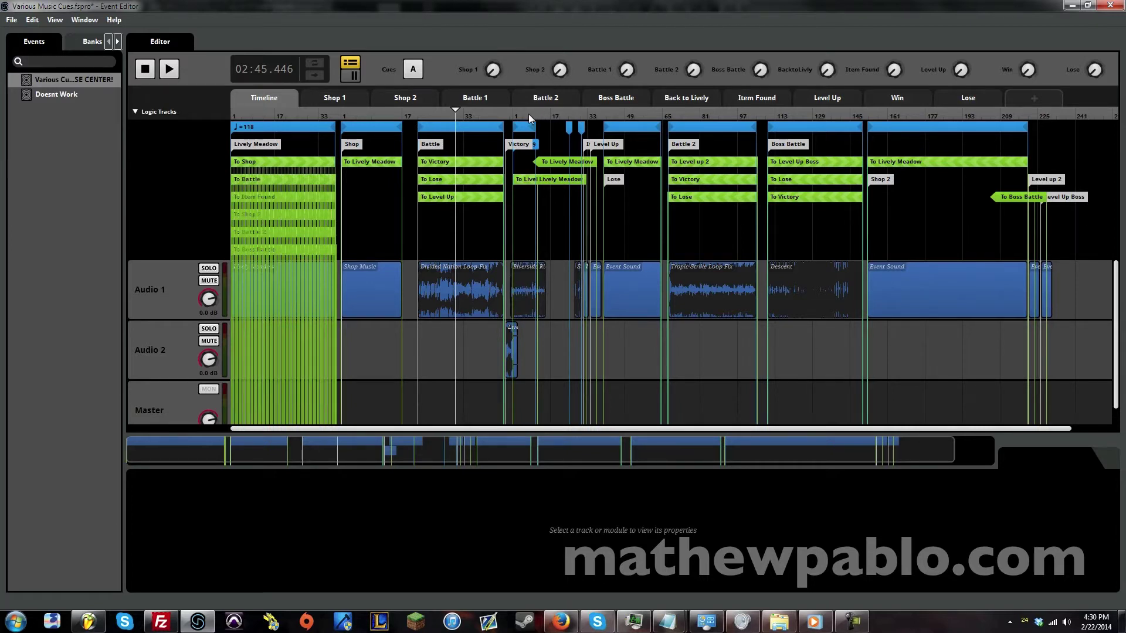
drag(526, 114, 528, 114)
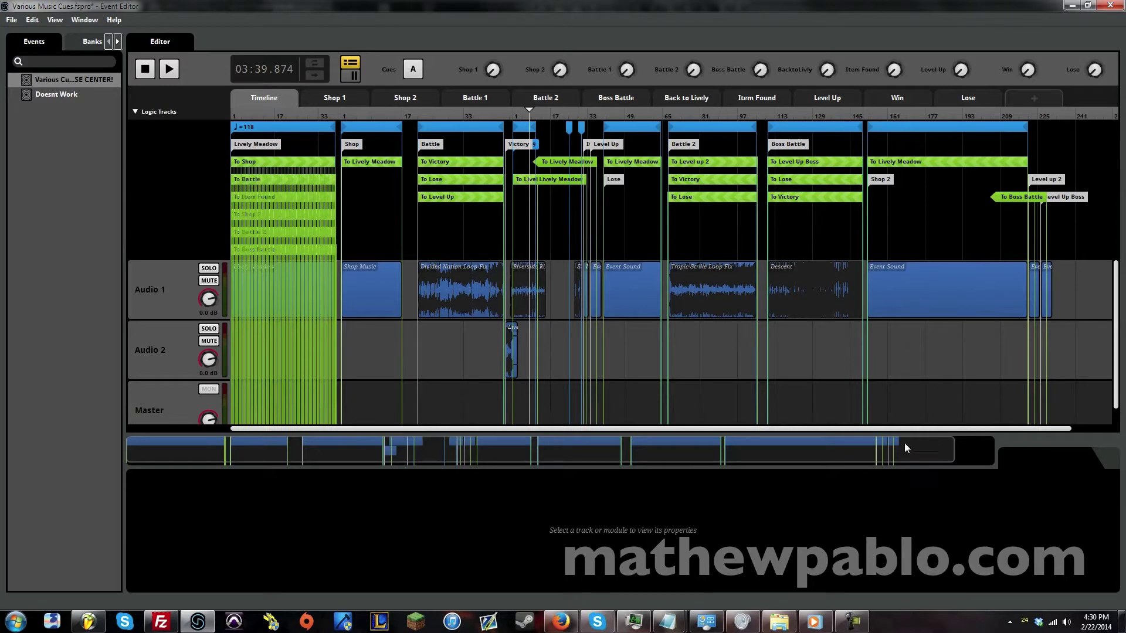
scroll(907, 452, down, 3)
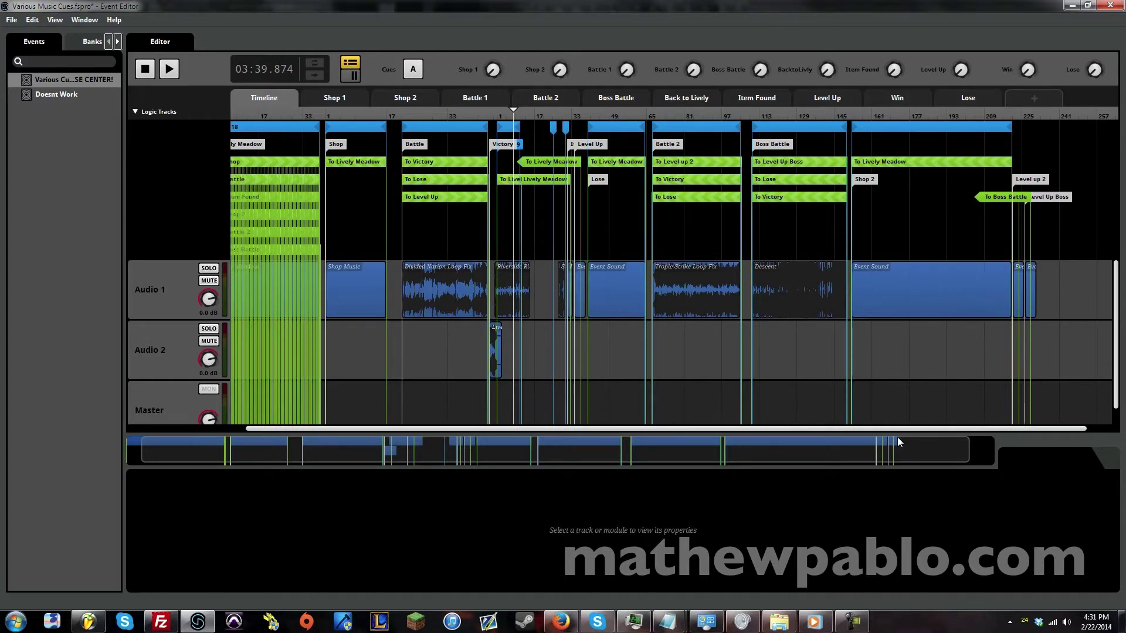
Rewind to the event start, turn up the Shop 1 and Shop 2 cues, and play from the beginning.
click(230, 111)
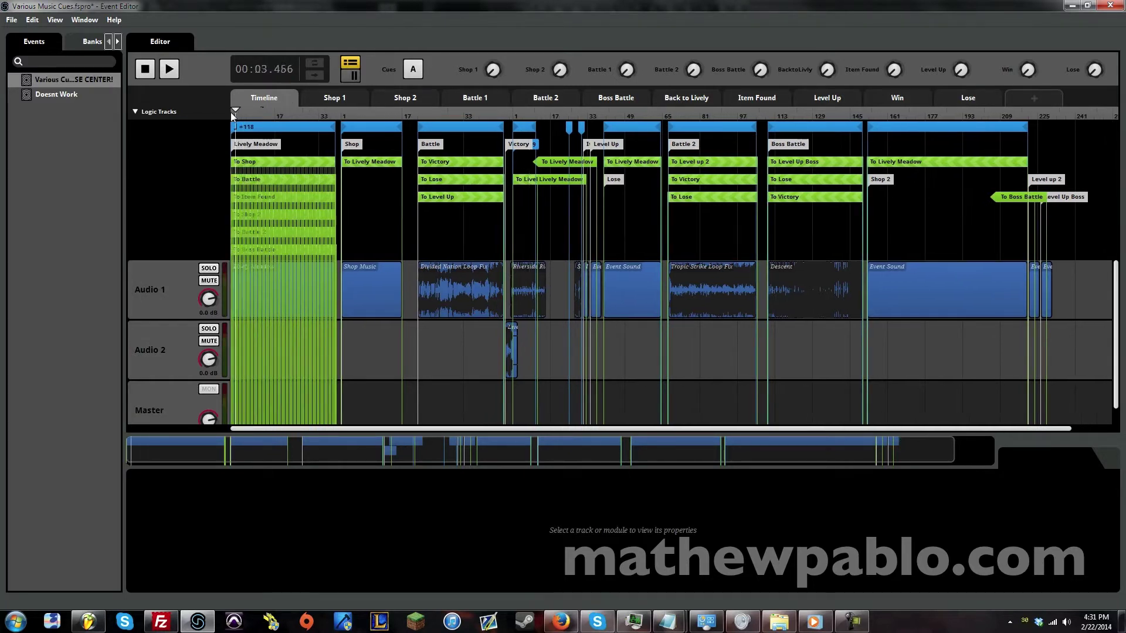
drag(232, 113, 218, 112)
drag(301, 114, 336, 128)
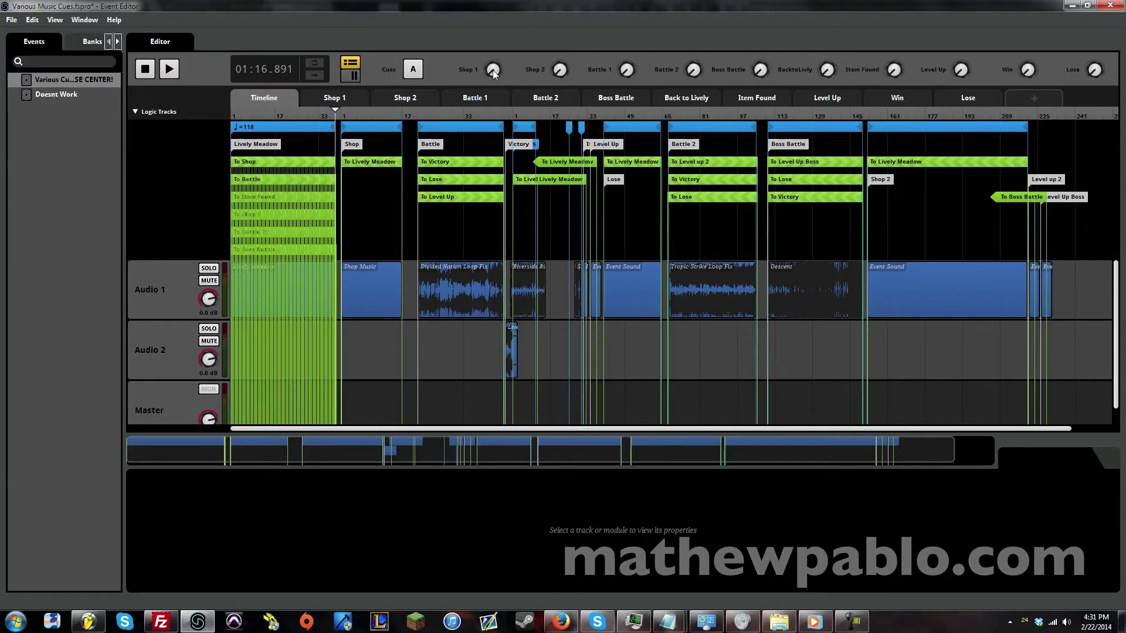
drag(494, 71, 493, 61)
drag(558, 74, 558, 72)
click(168, 69)
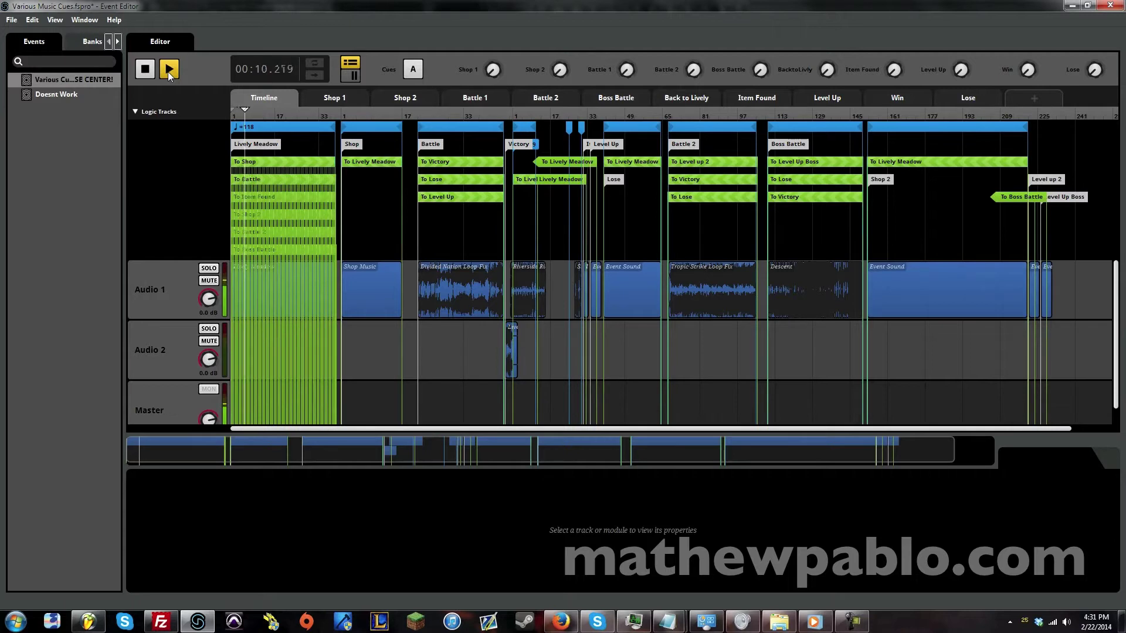
click(1067, 622)
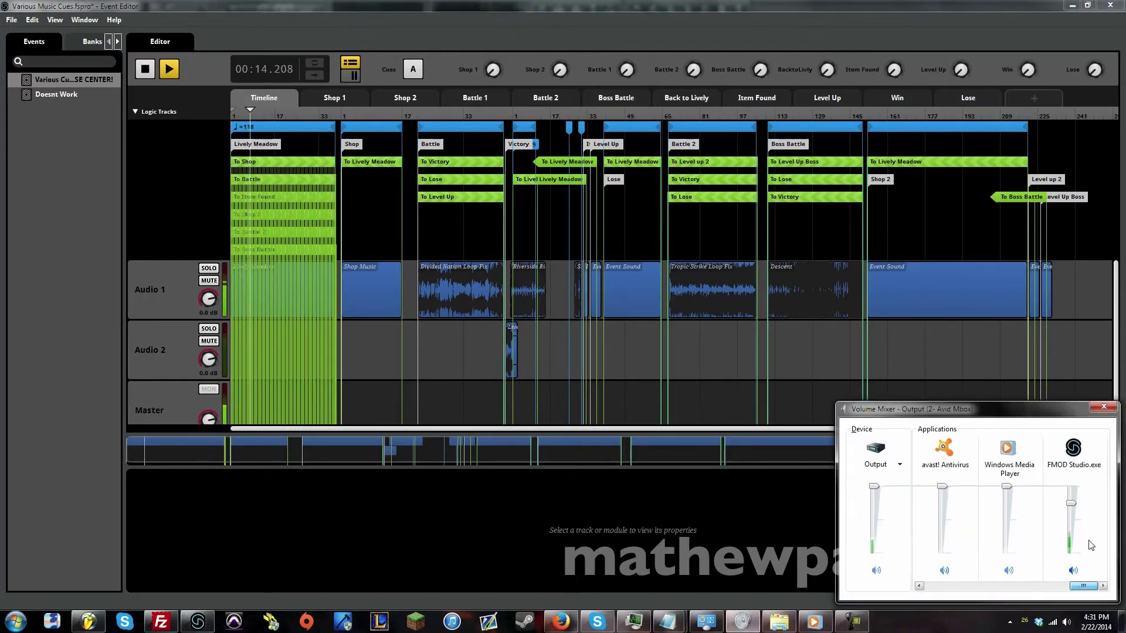
Raise FMOD Studio's output volume in the Volume Mixer and return to the editor.
drag(1071, 502, 1070, 487)
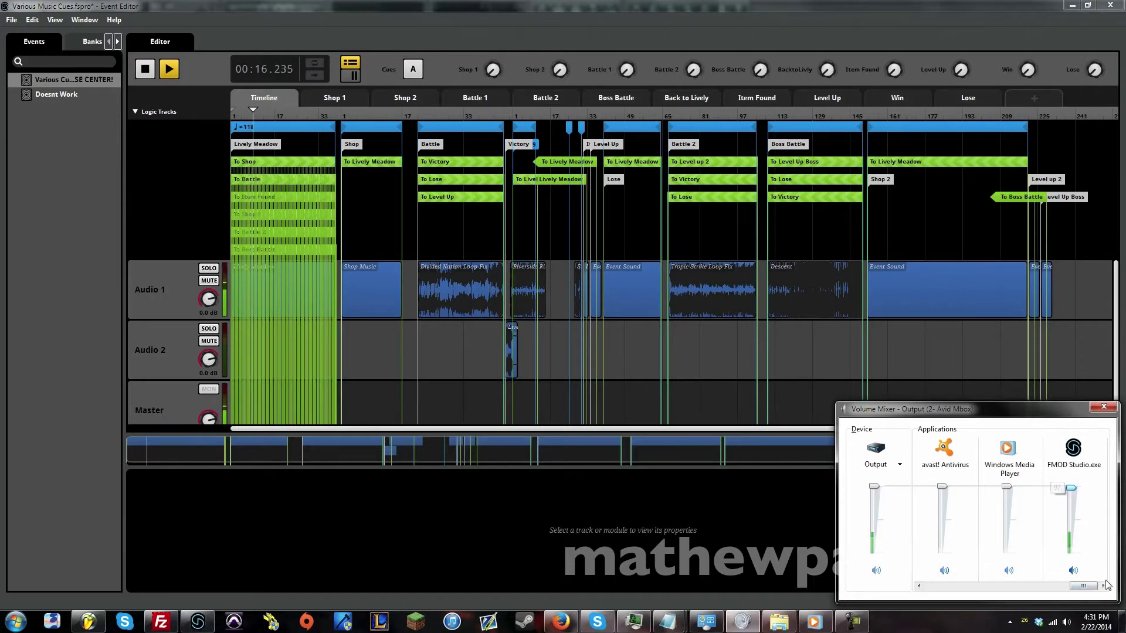
drag(1083, 585, 937, 585)
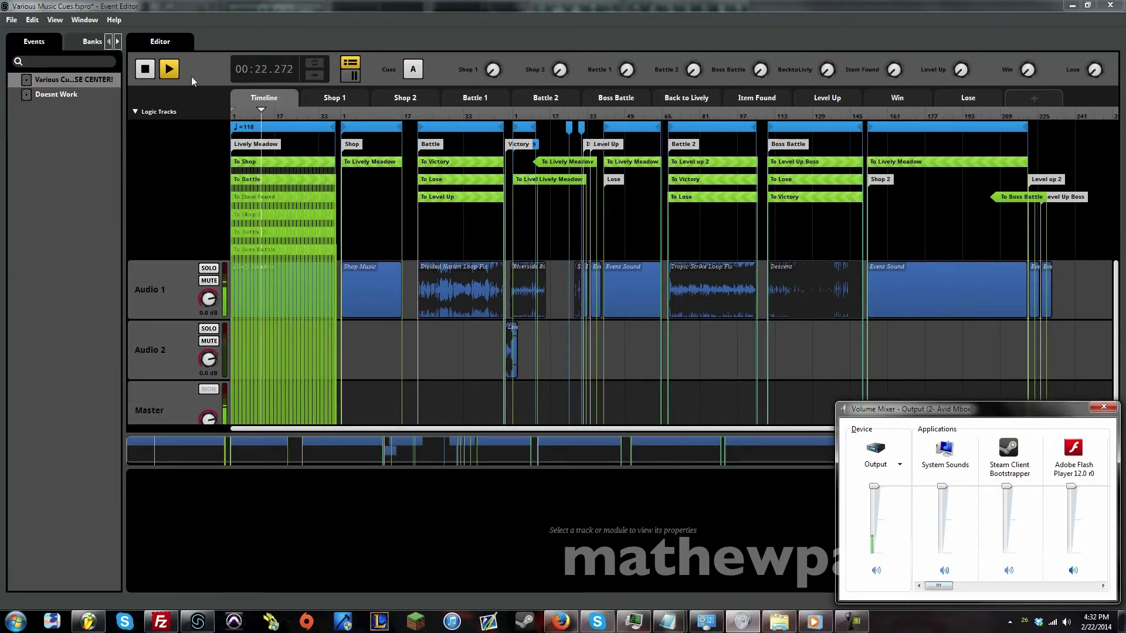
click(143, 76)
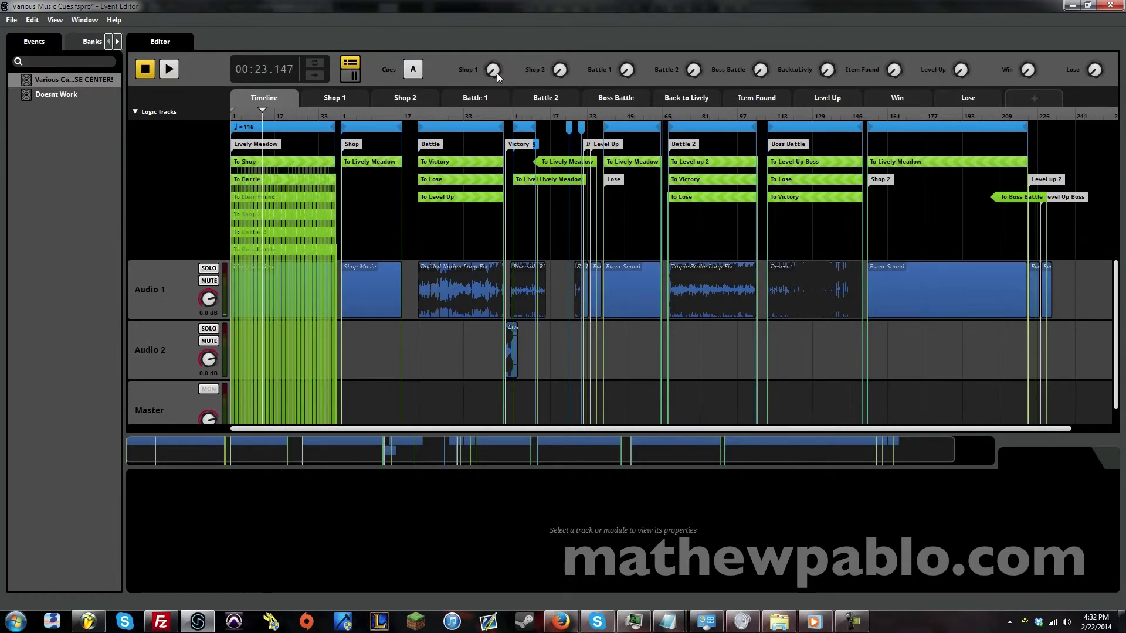
Turn the Shop 1 cue up, play the event into the Shop music, then stop at 01:26.668.
drag(493, 73, 493, 60)
drag(493, 72, 494, 64)
click(170, 69)
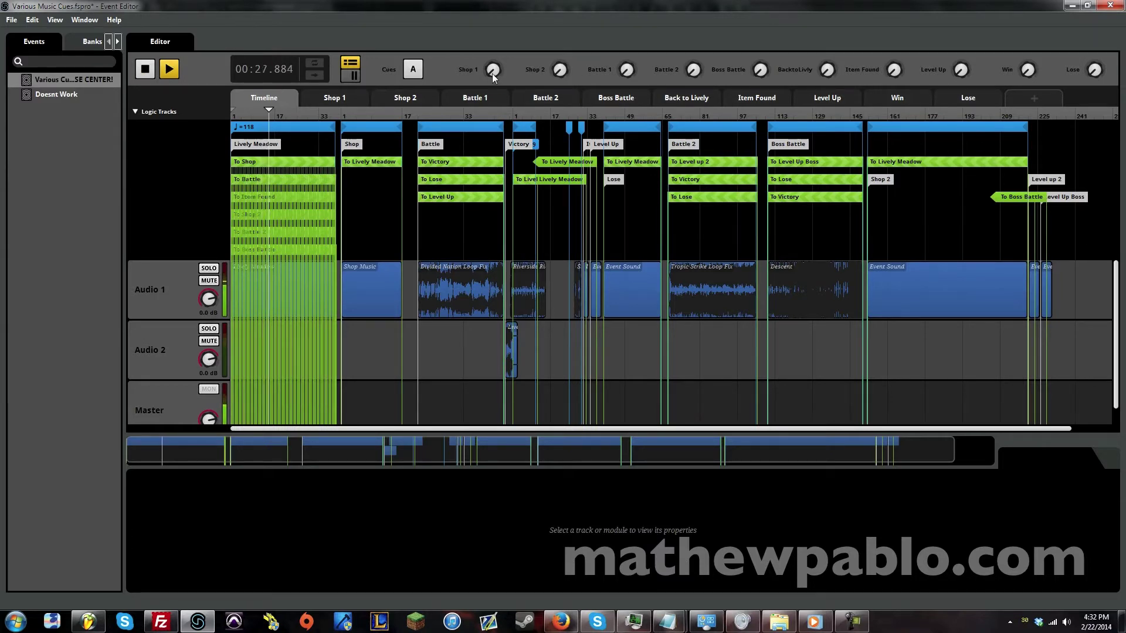
drag(491, 73, 497, 74)
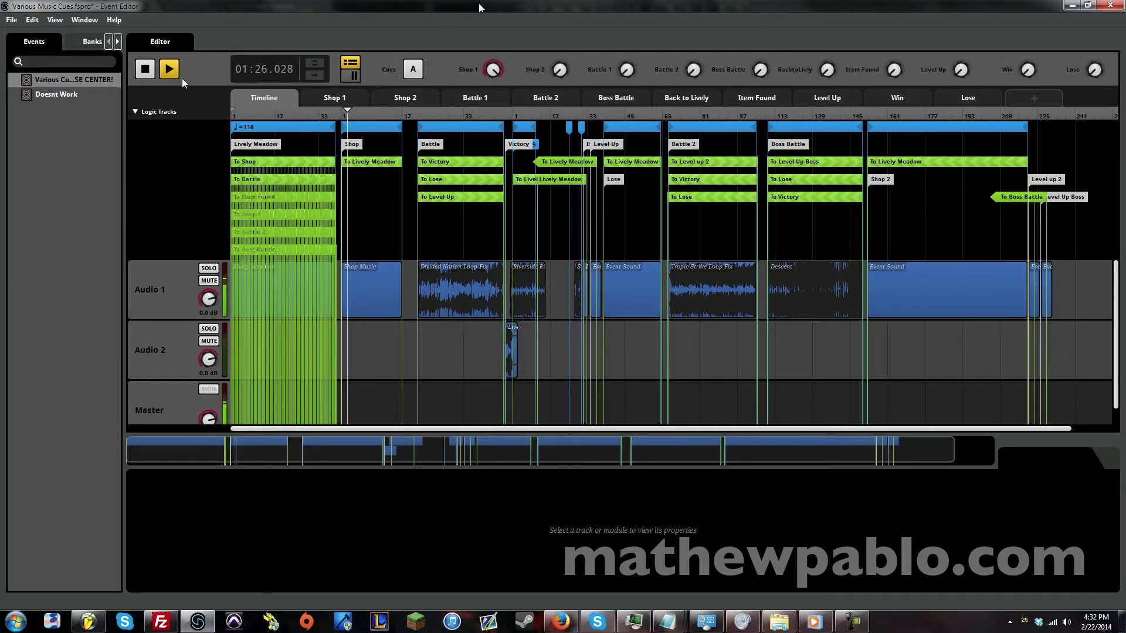
click(153, 69)
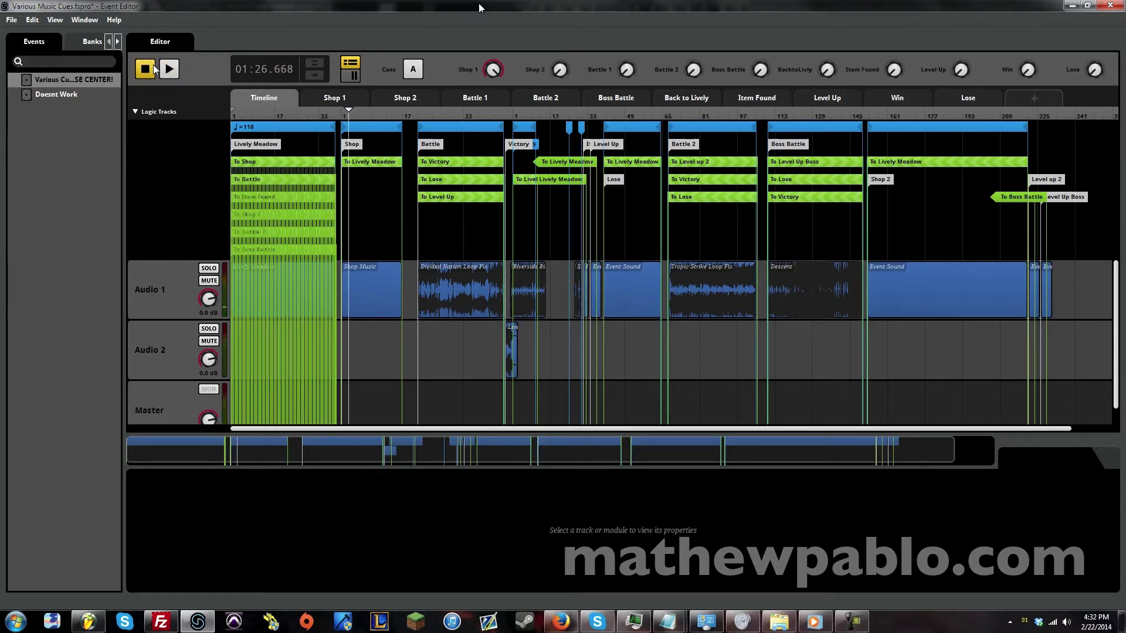
click(64, 97)
drag(321, 108, 195, 116)
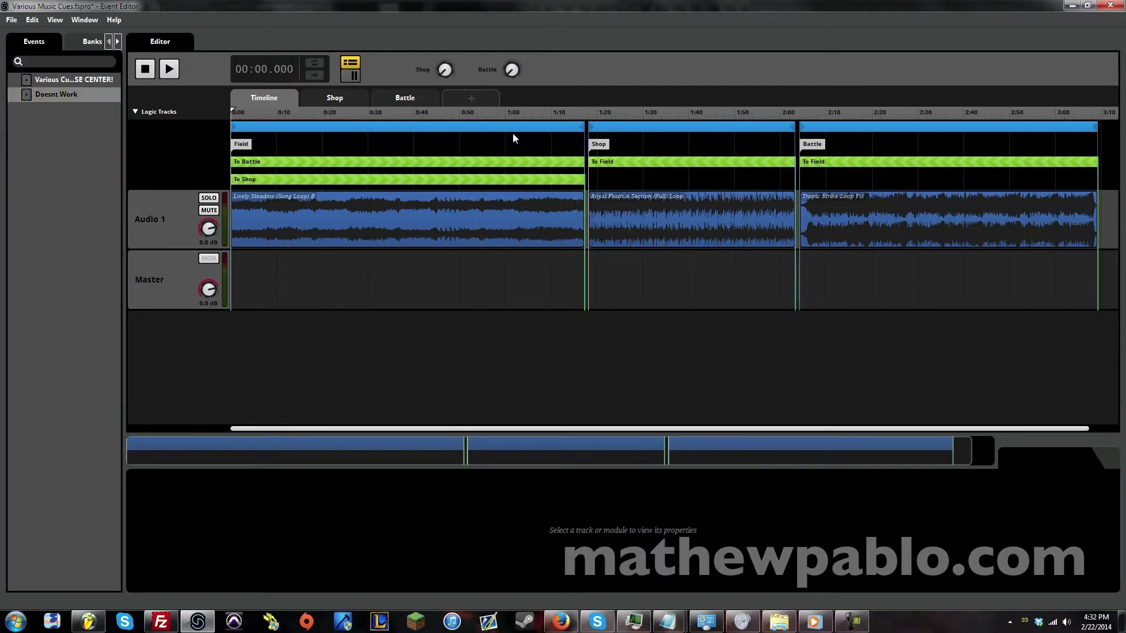
click(169, 69)
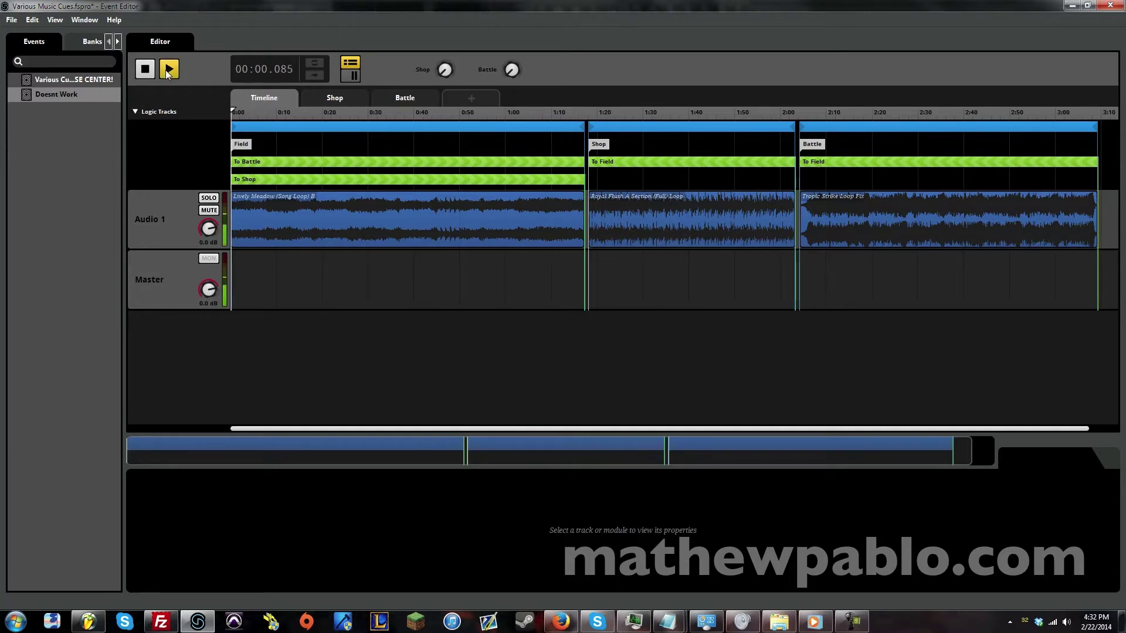
drag(445, 69, 465, 199)
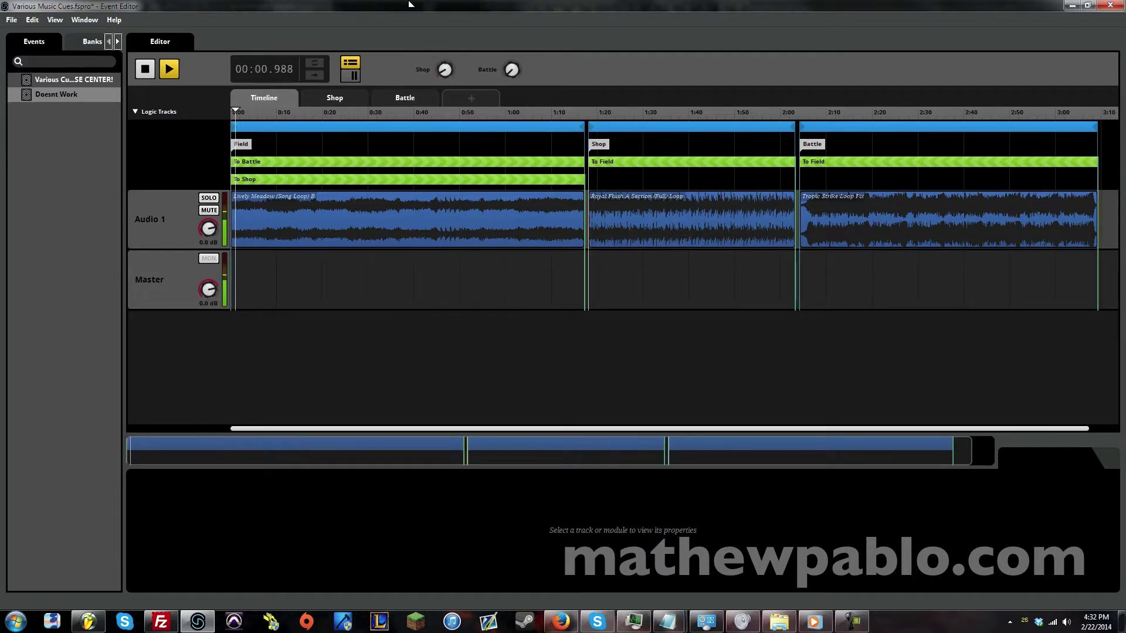
drag(445, 69, 449, 34)
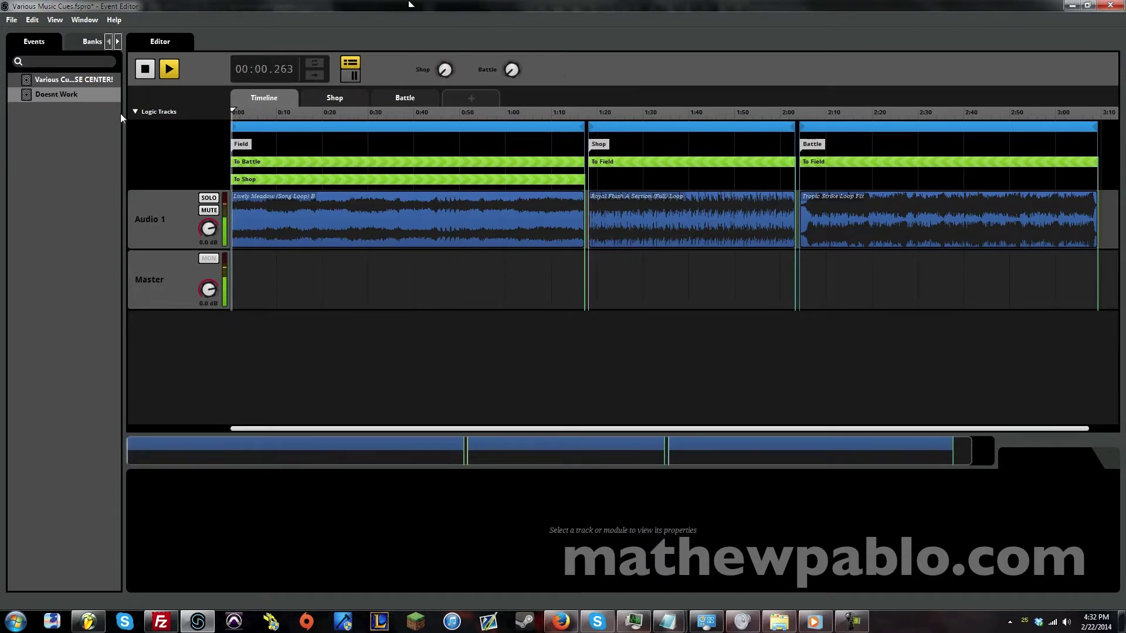
click(87, 81)
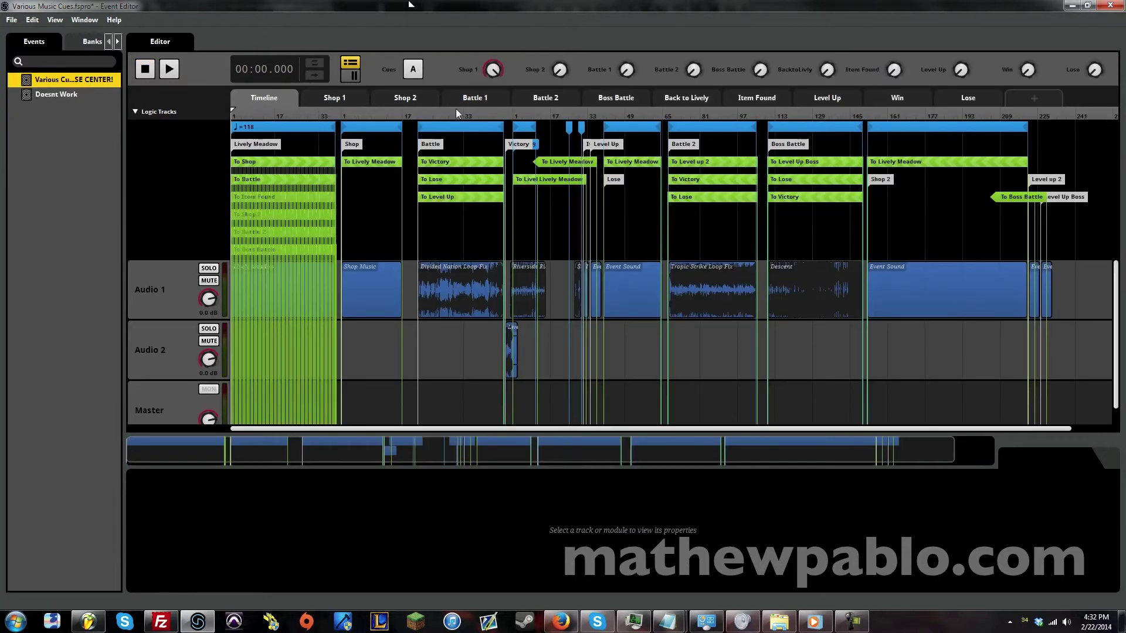
Play the event from inside the Shop section, trigger the Shop 1 cue, and open the Volume Mixer.
click(377, 117)
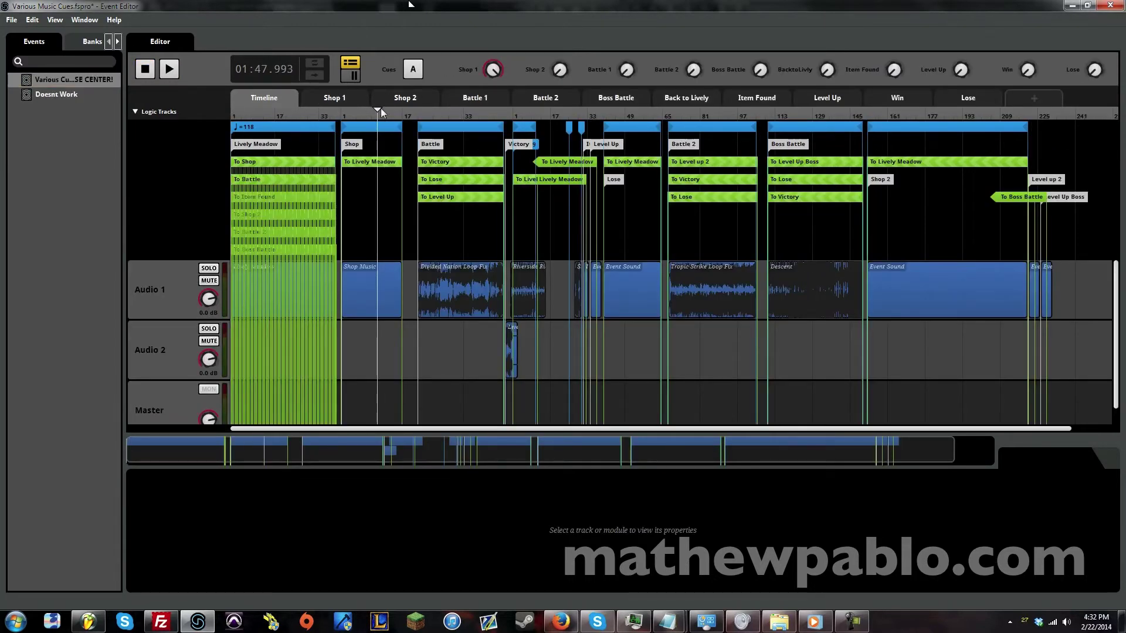
click(167, 69)
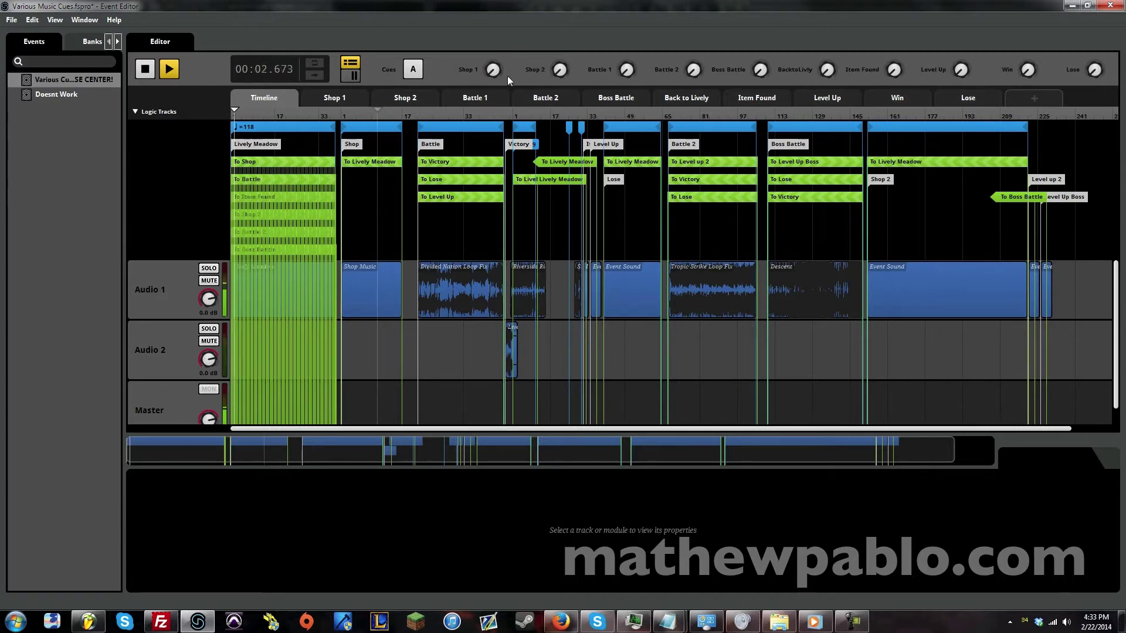
click(493, 70)
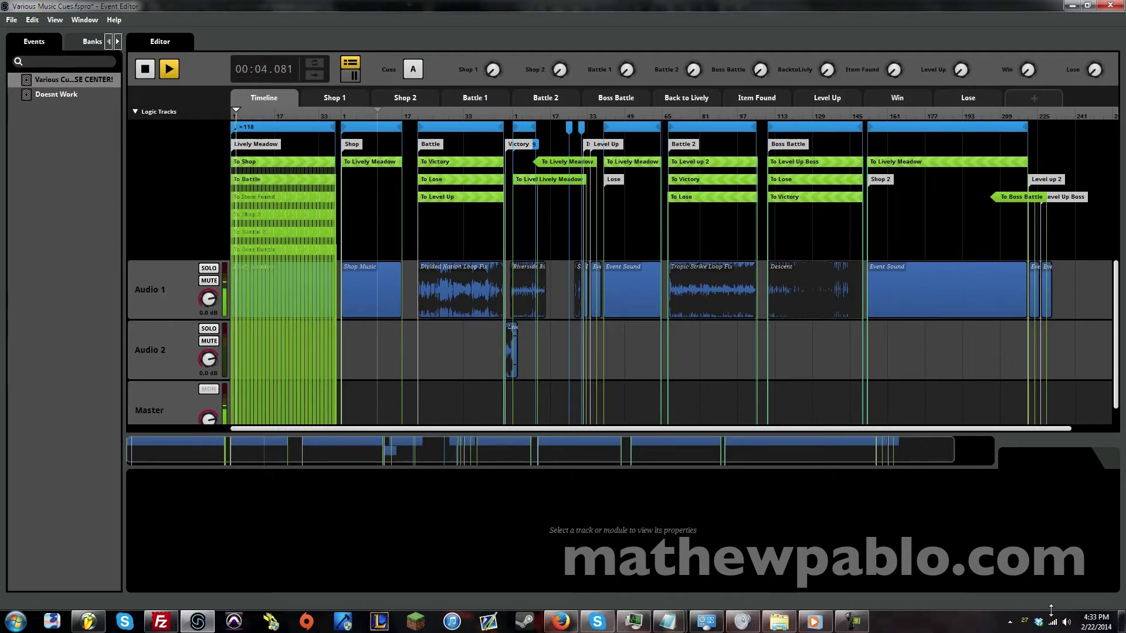
click(1062, 625)
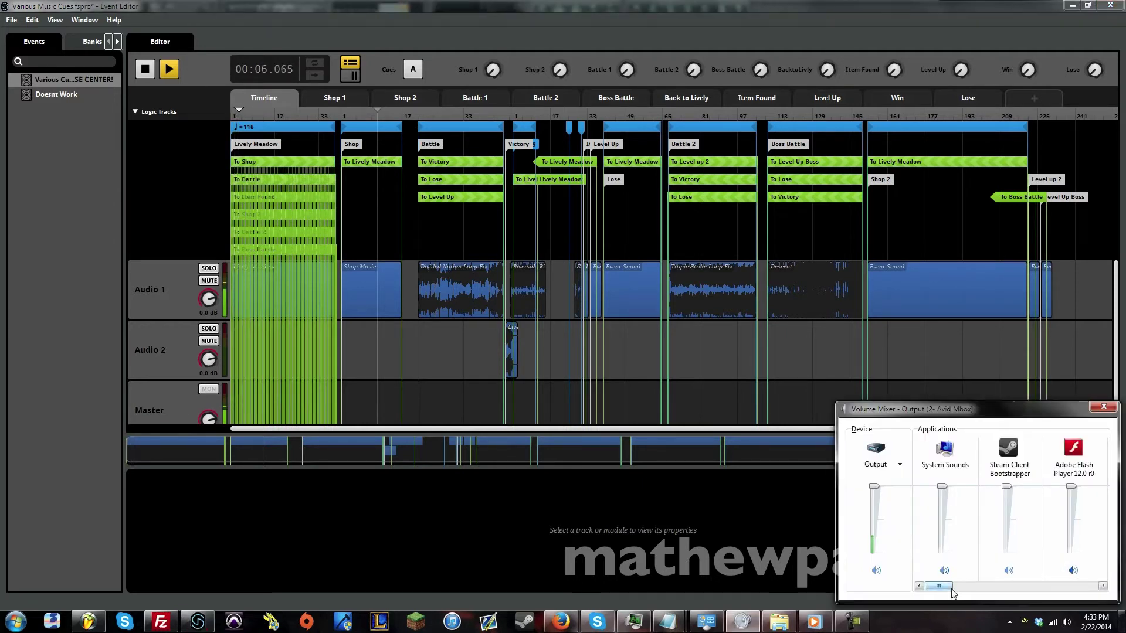
Lower FMOD Studio's mixer volume, then raise it back to maximum and return to the editor.
scroll(1078, 598, right, 3)
scroll(1078, 598, right, 3)
drag(1070, 490, 1072, 517)
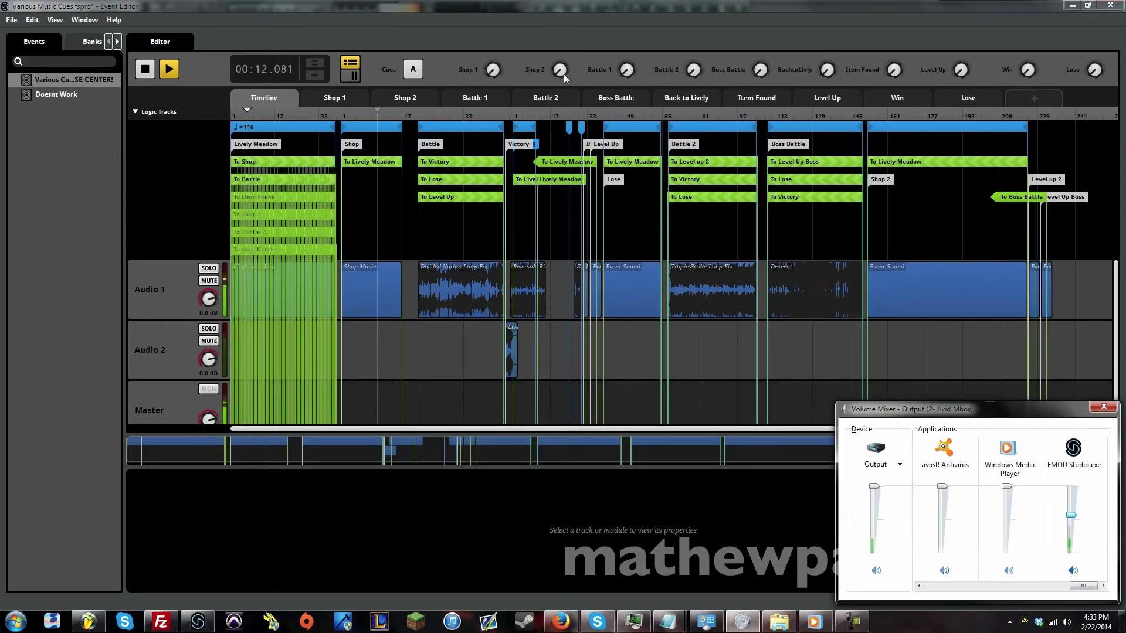
drag(1070, 515, 1070, 487)
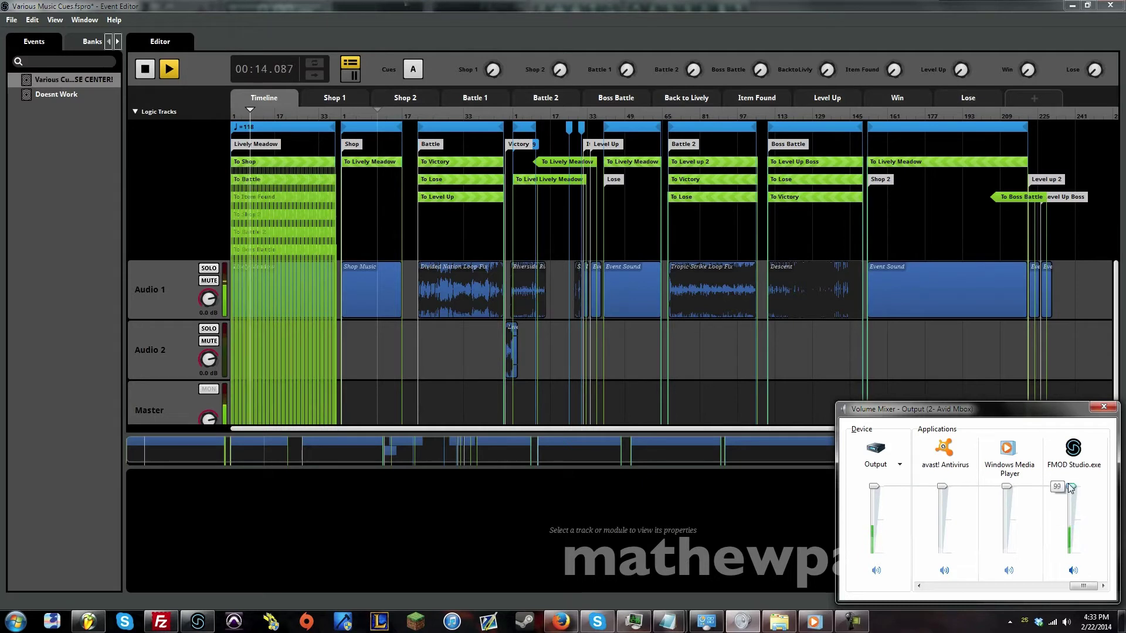
click(569, 61)
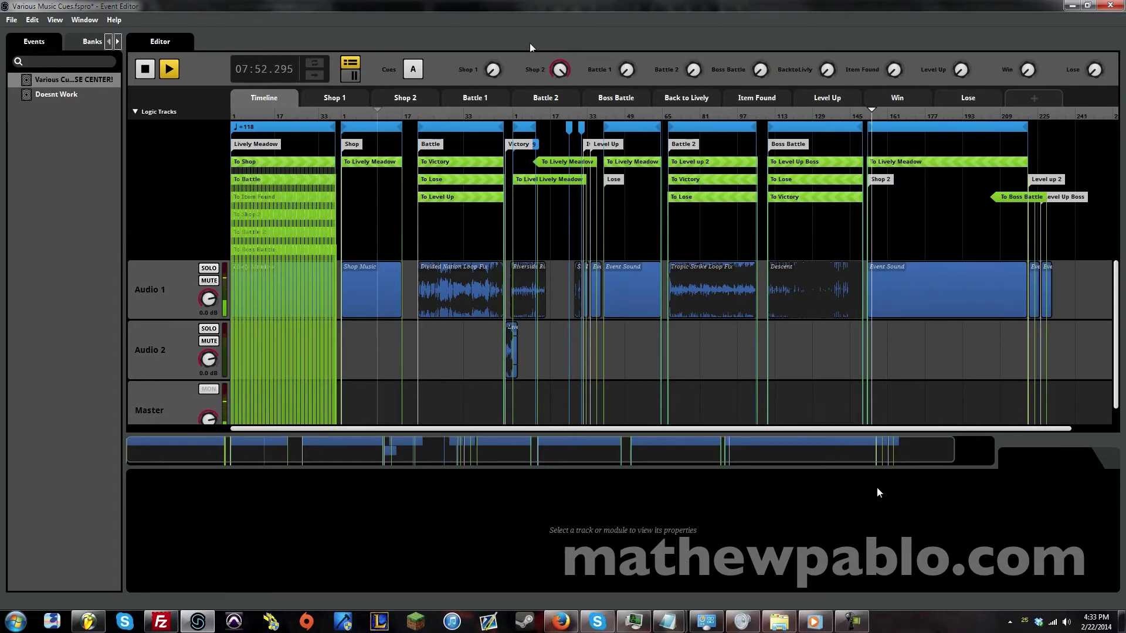
Set FMOD's volume to 86, restart the event from its start, then lower the level to 43.
click(1068, 622)
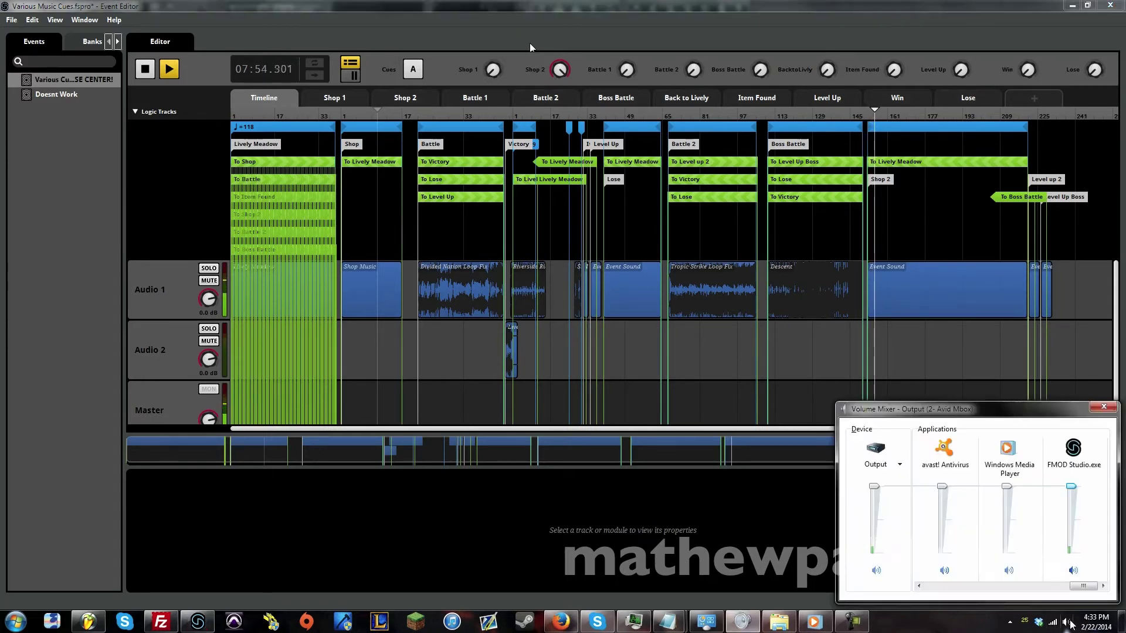
drag(1071, 490, 1086, 532)
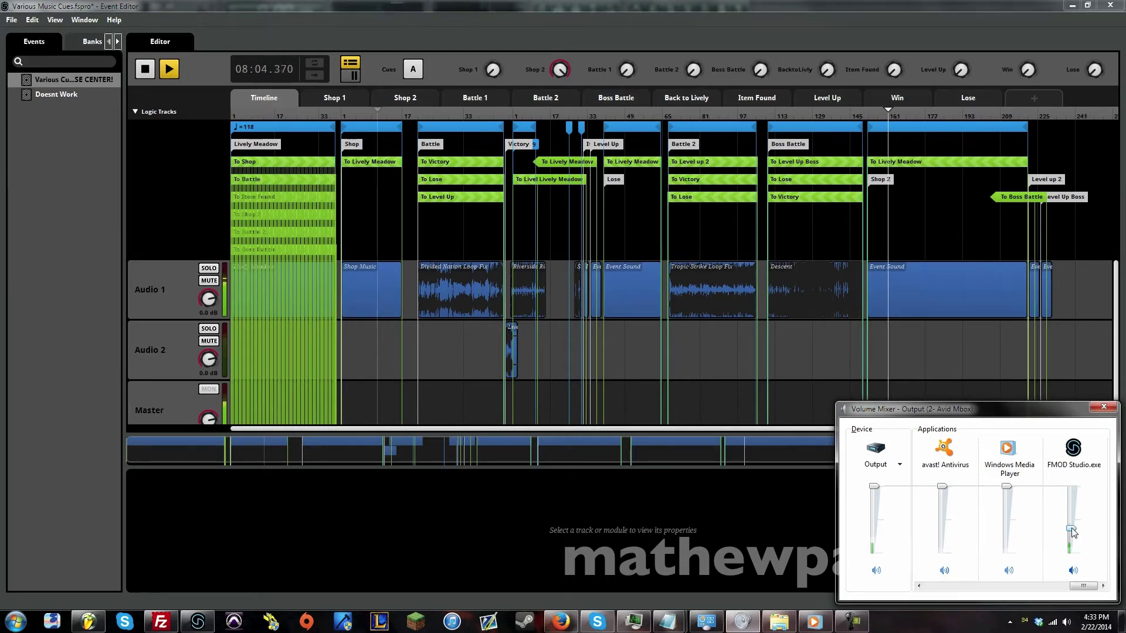
drag(1070, 528, 1069, 492)
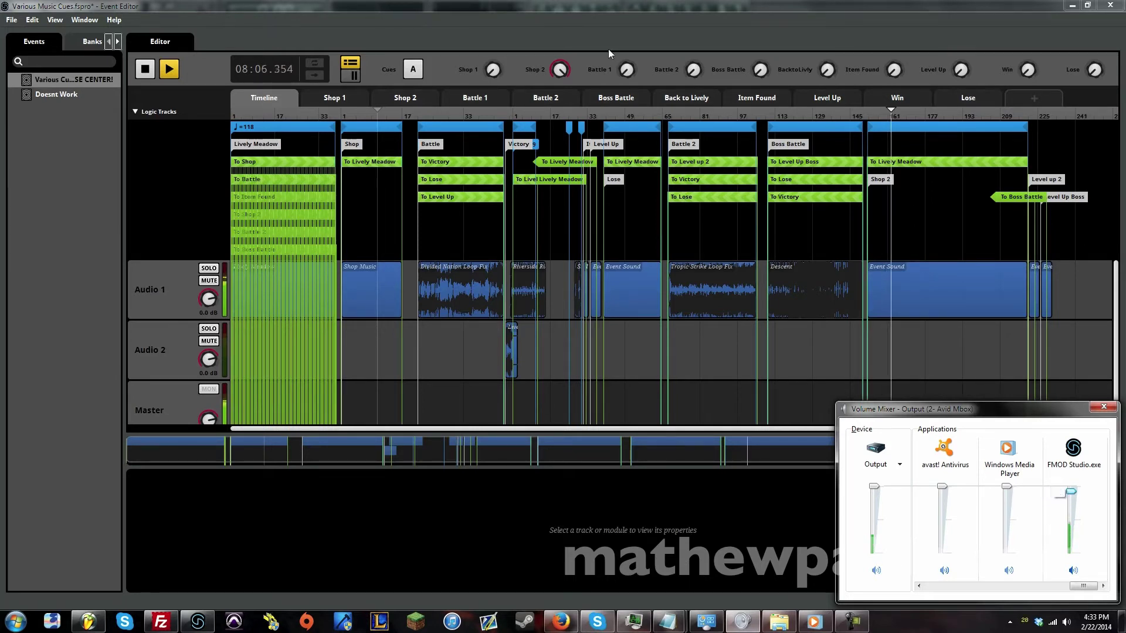
click(586, 368)
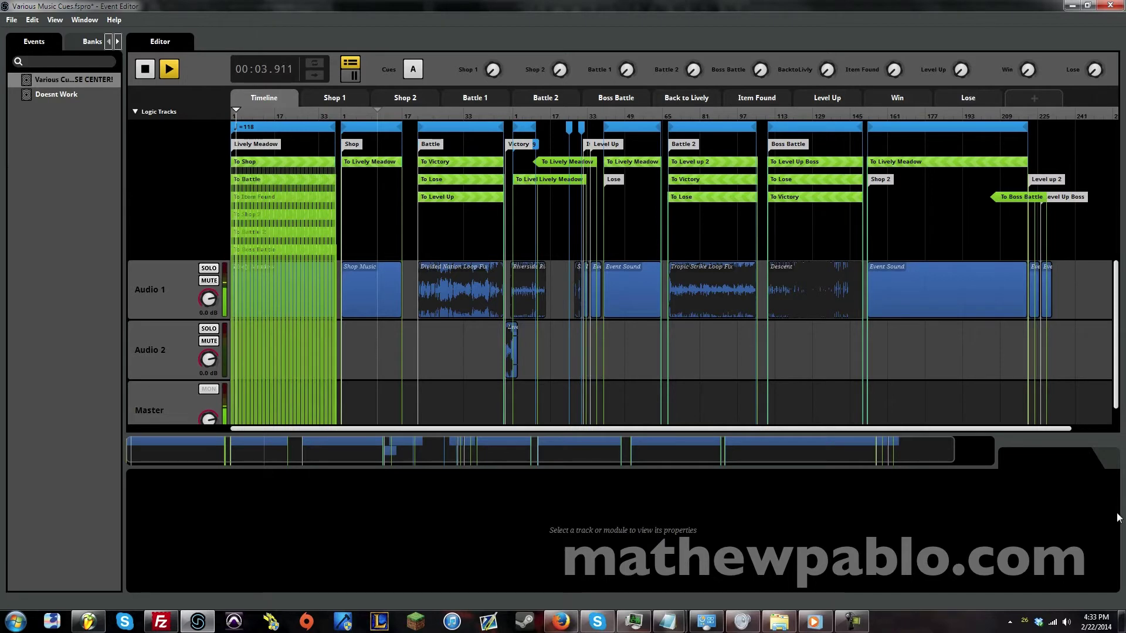
drag(1071, 488, 1075, 529)
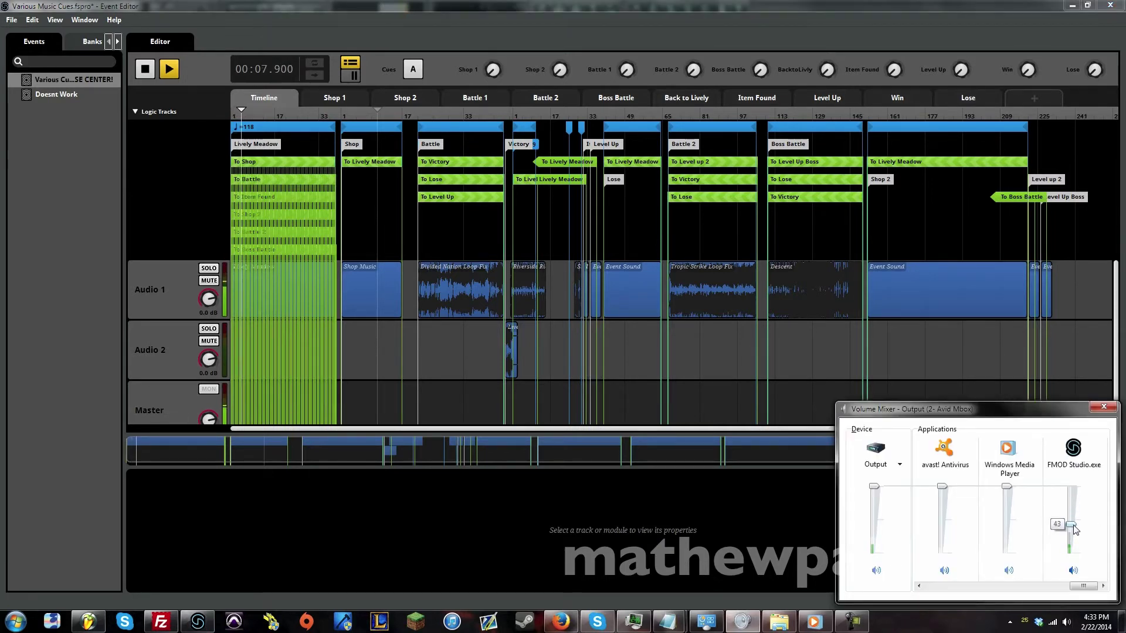
Raise the Battle 1 cue to start the battle music, riding FMOD's mixer volume between 89 and 23.
drag(1075, 529, 1077, 498)
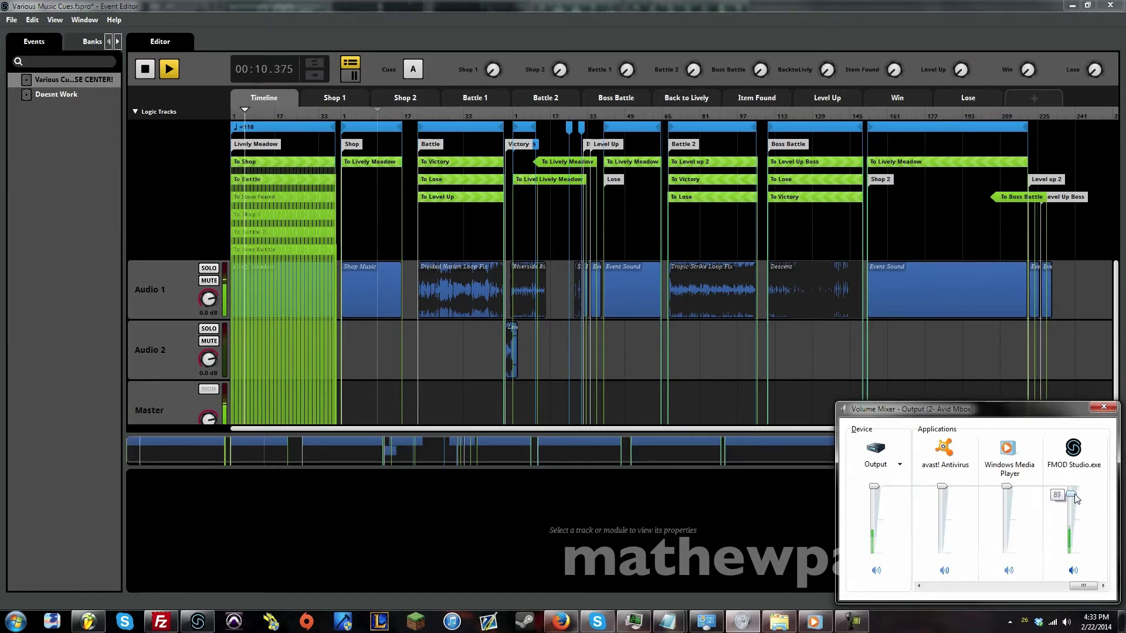
click(625, 61)
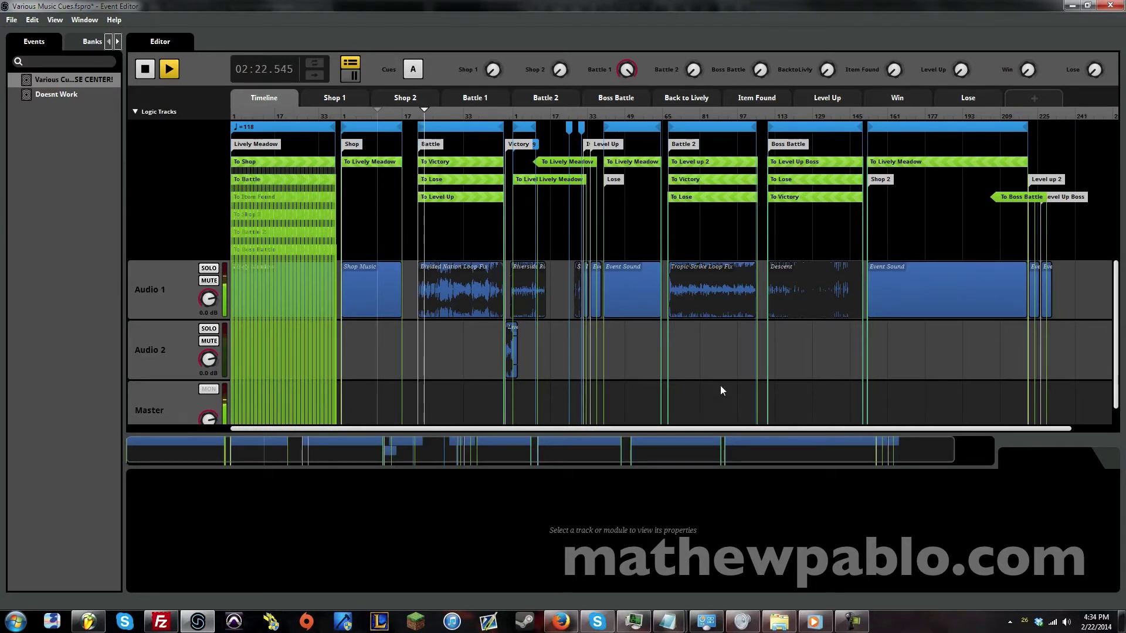
right_click(1074, 626)
click(1049, 571)
drag(1076, 497, 1075, 548)
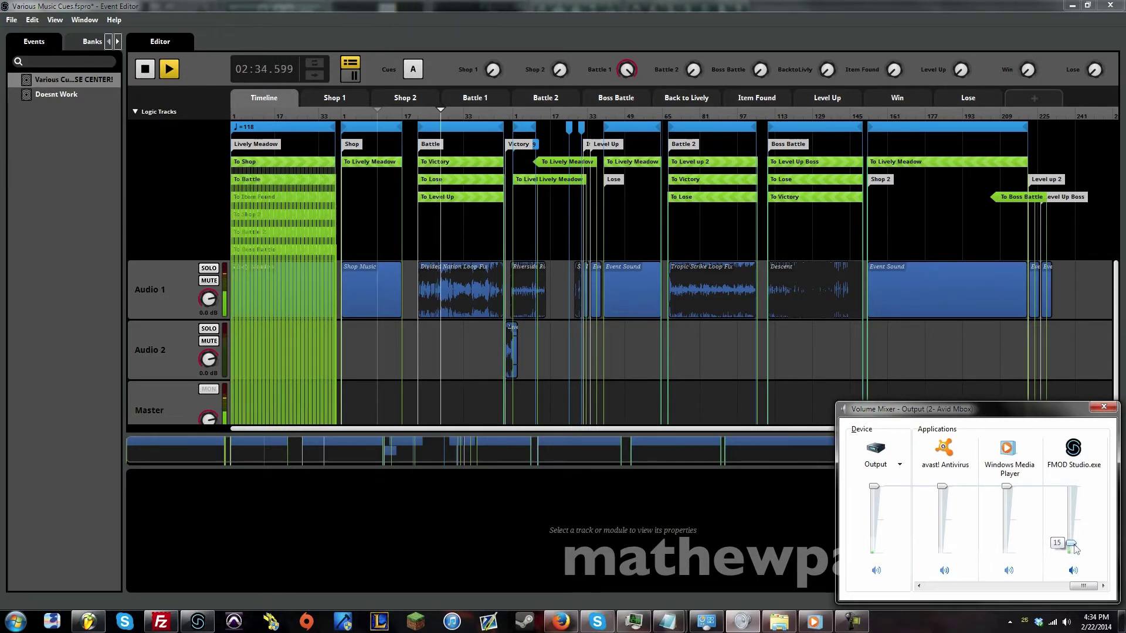
drag(1074, 548, 1071, 490)
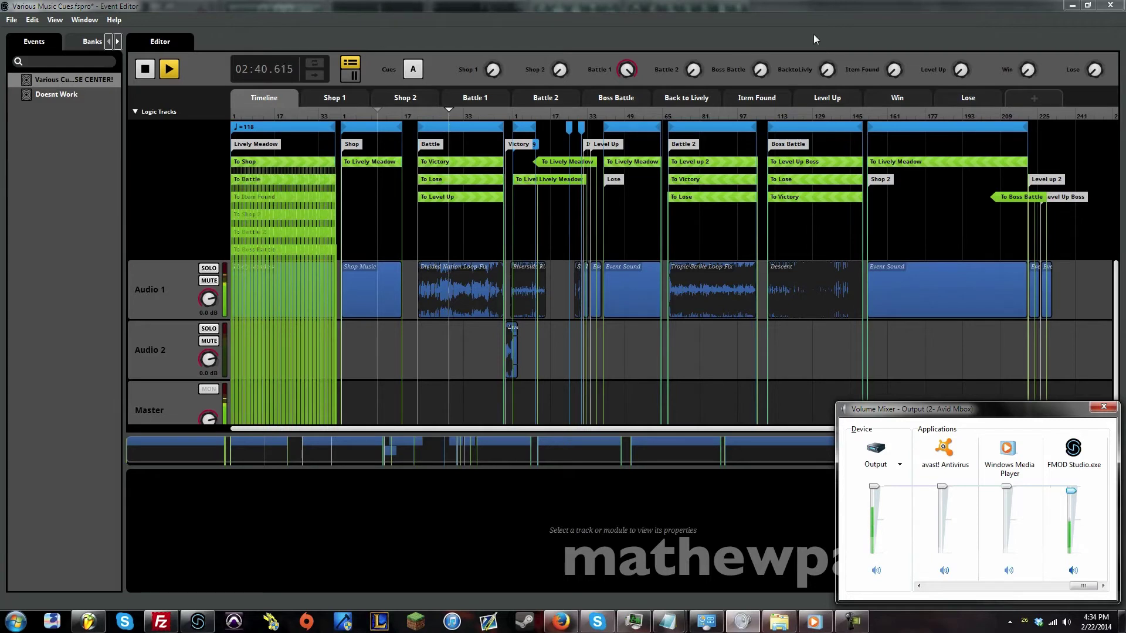
click(954, 74)
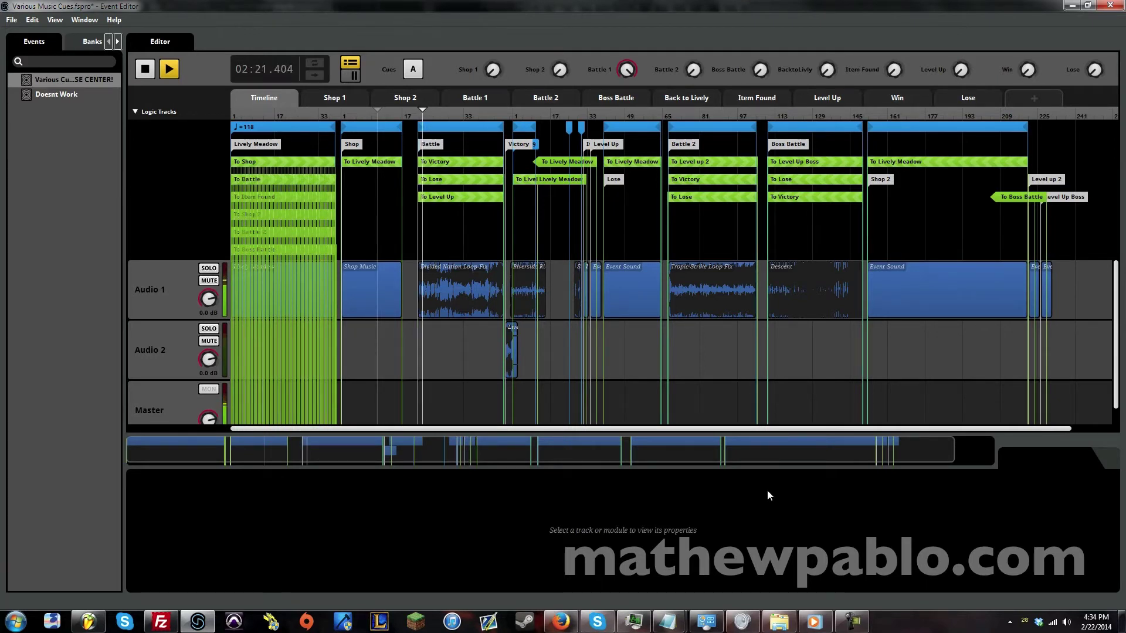
Lower FMOD's mixer level and trigger the Lose cue, leaving the volume at 34.
click(1066, 621)
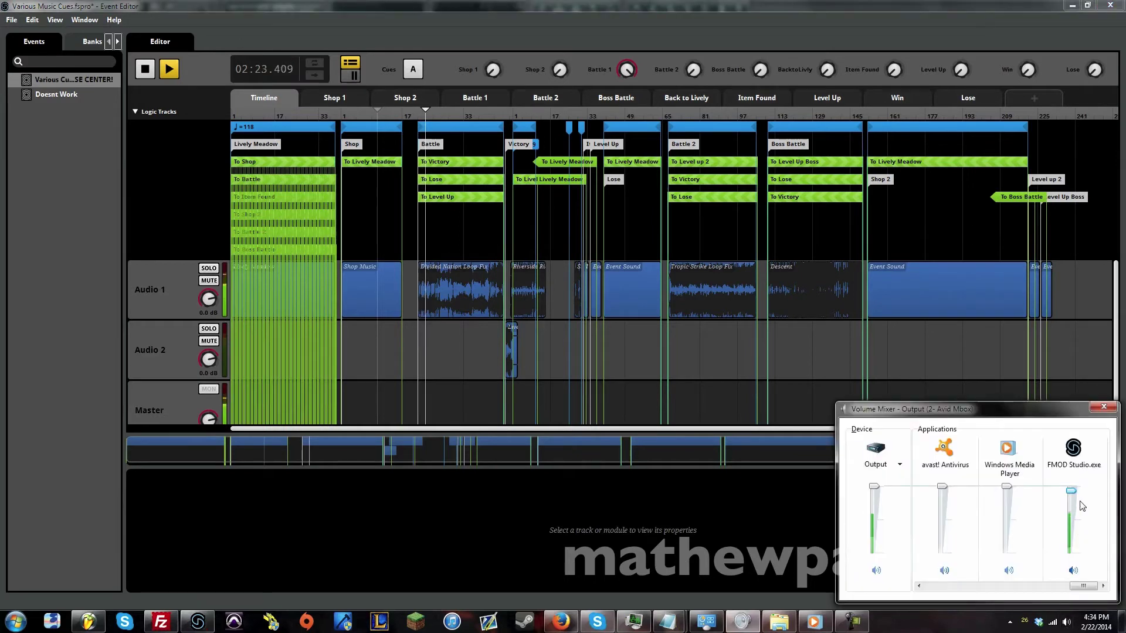
drag(1072, 494, 1076, 536)
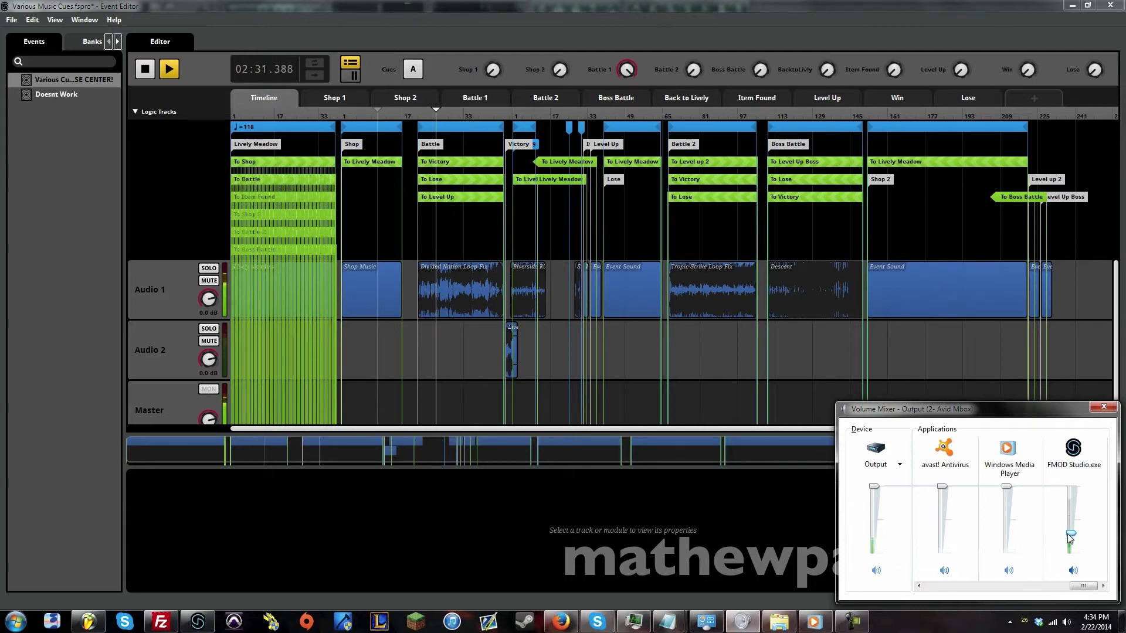
drag(1071, 533, 1071, 495)
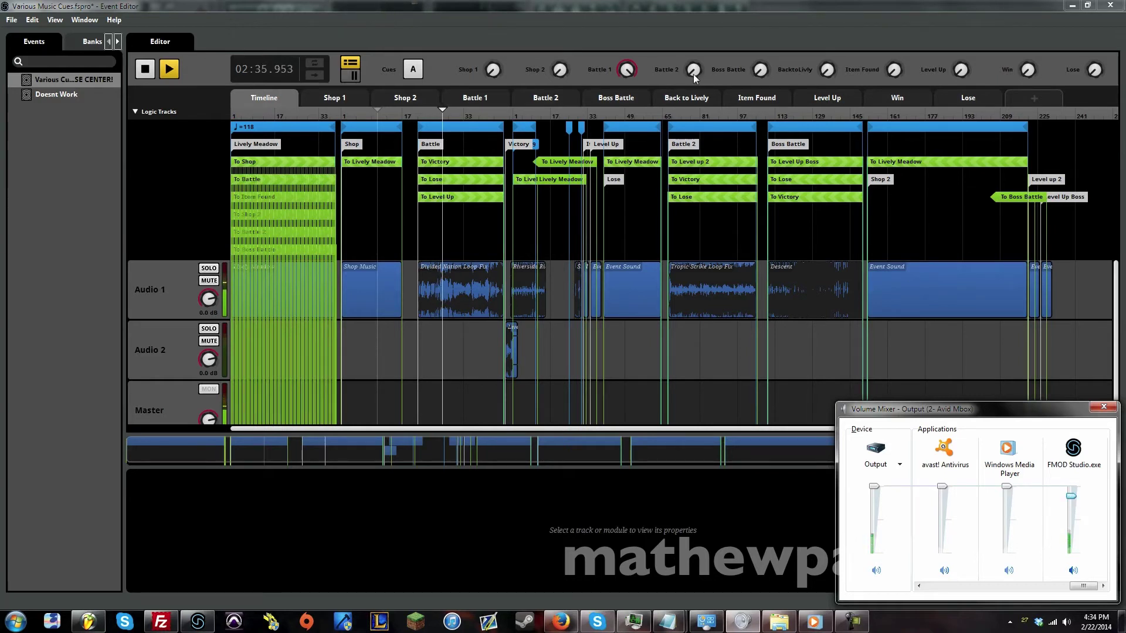
click(1090, 71)
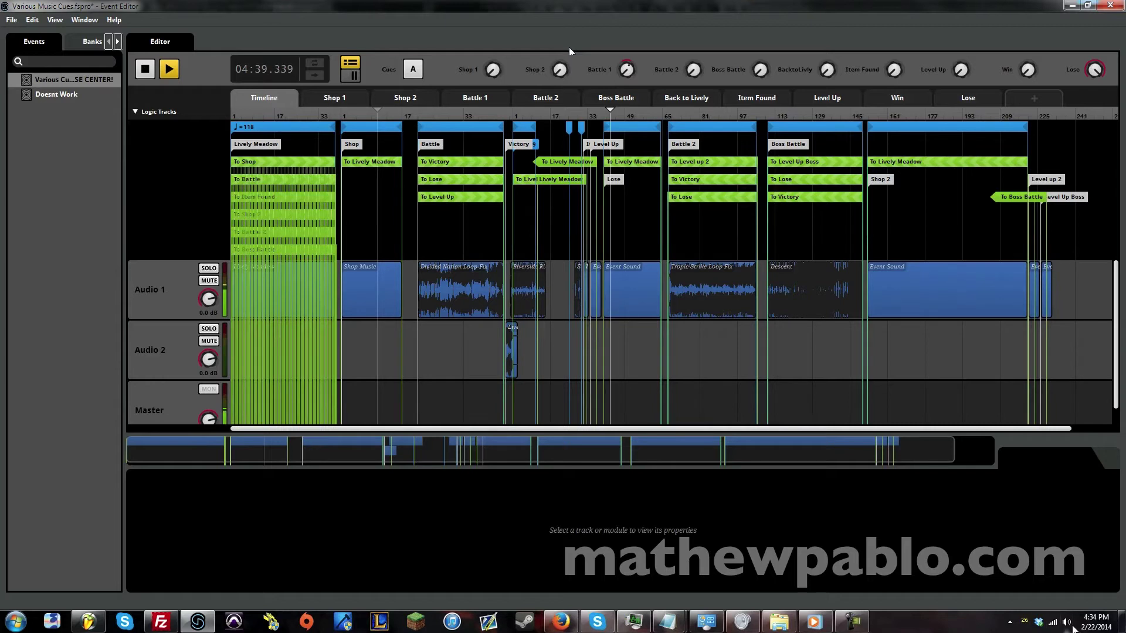
click(1066, 623)
Fine-tune FMOD Studio's mixer volume through 34, 39, 25 and 31.
drag(1072, 516, 1073, 534)
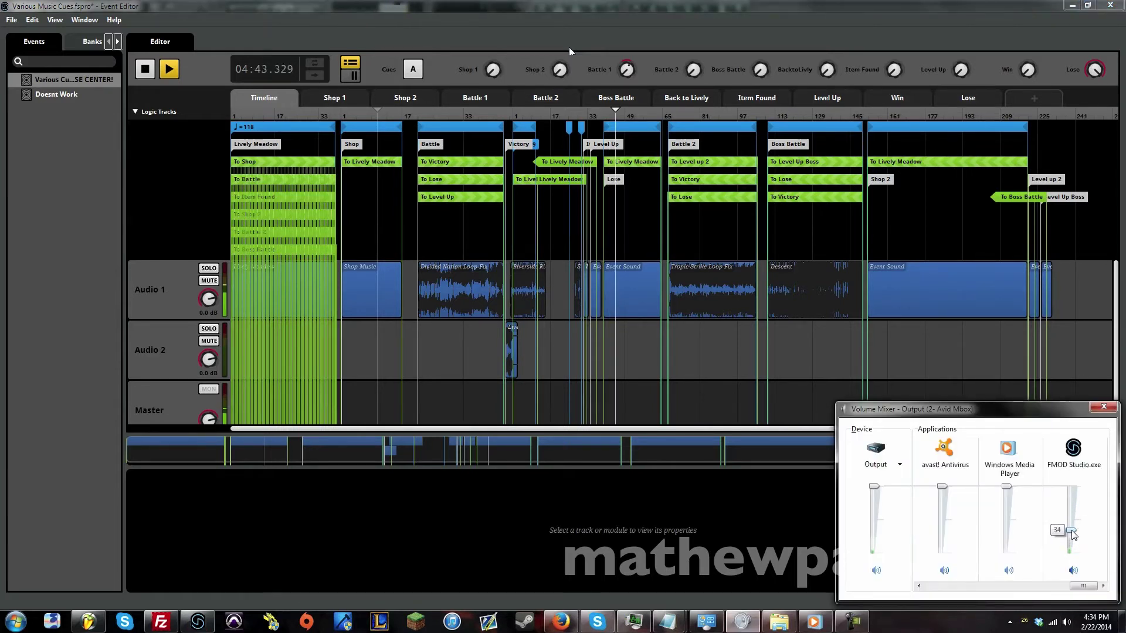
drag(1073, 534, 1073, 531)
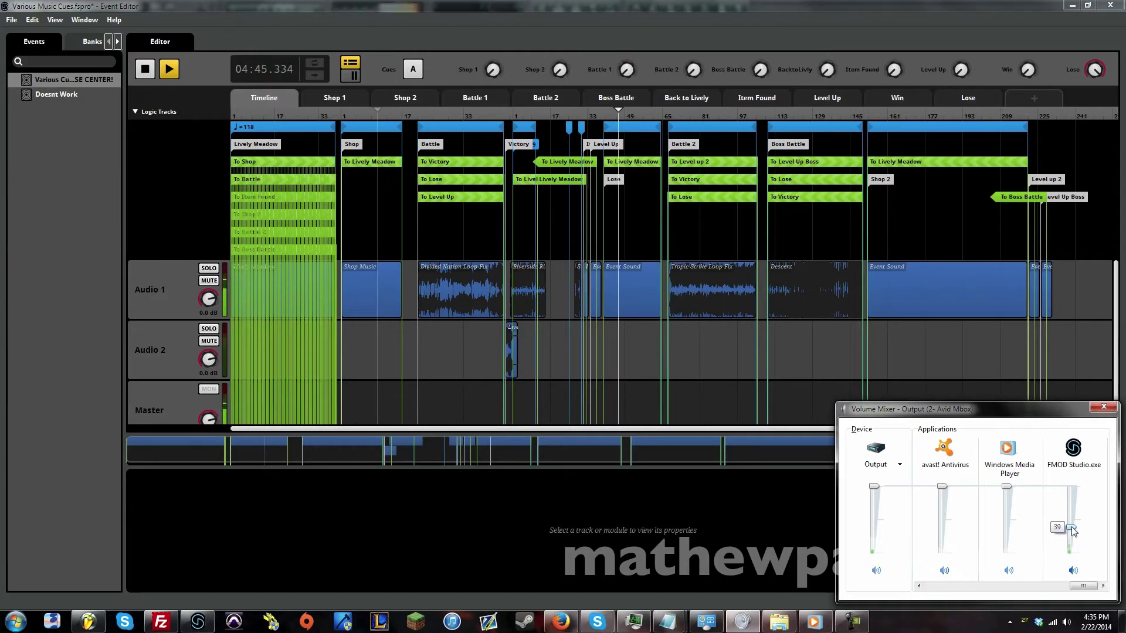
drag(1072, 530, 1073, 540)
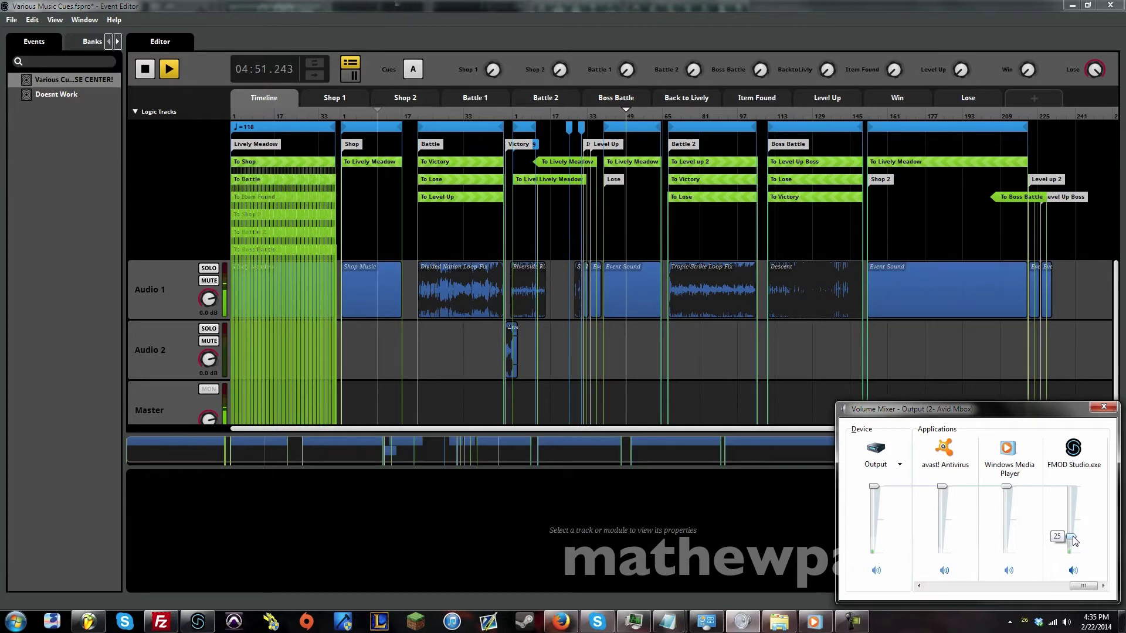
mouse_move(1074, 540)
mouse_down()
mouse_move(1072, 515)
mouse_move(1073, 537)
mouse_up()
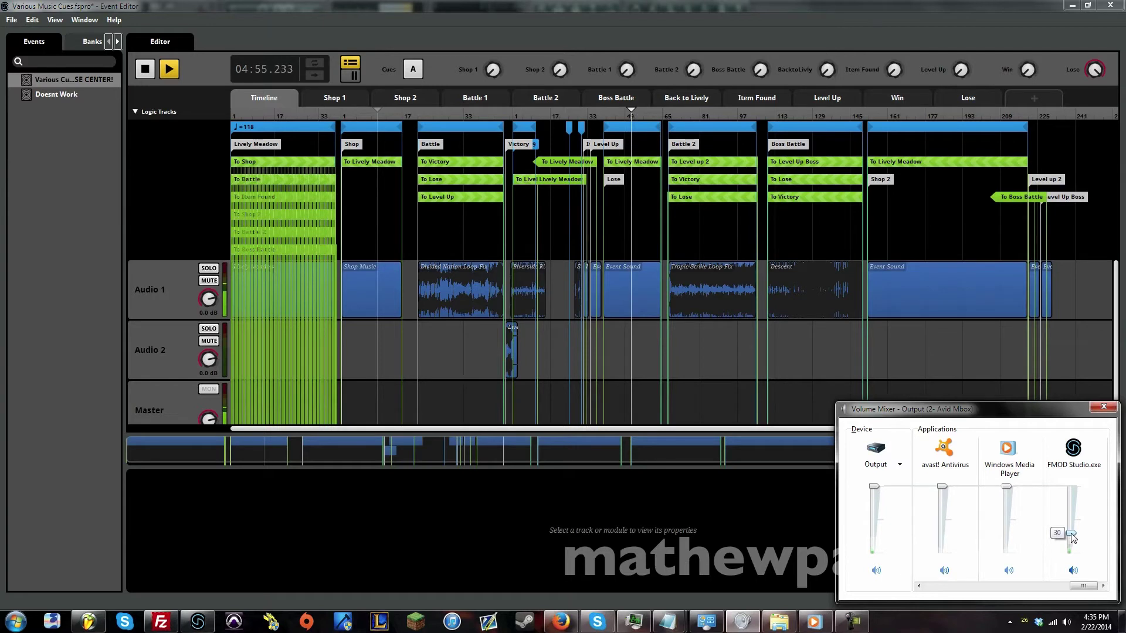
Raise the BacktoLivly cue, restart playback from the beginning, and set FMOD's volume to 25.
click(817, 69)
key(space)
key(space)
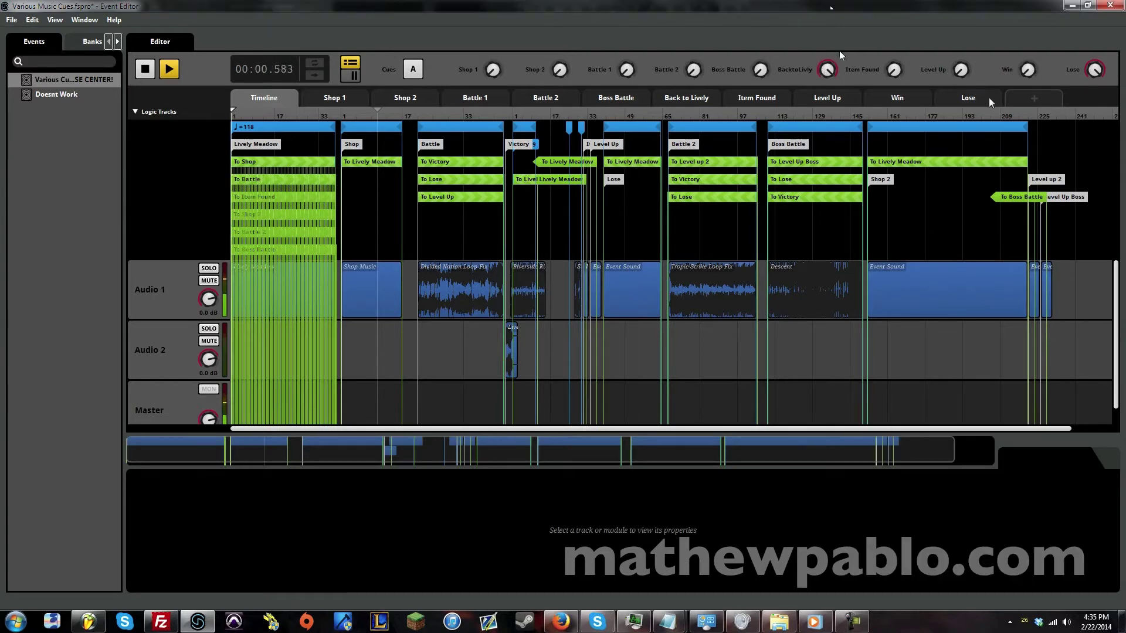
click(1066, 621)
drag(1078, 518, 1068, 540)
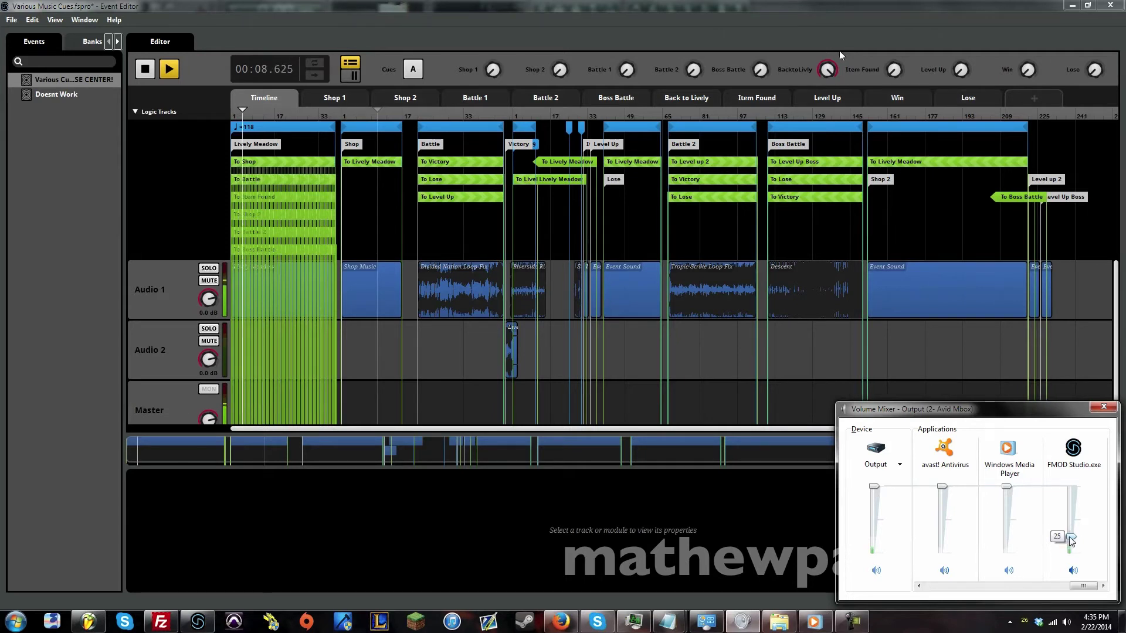
drag(1070, 538, 1072, 546)
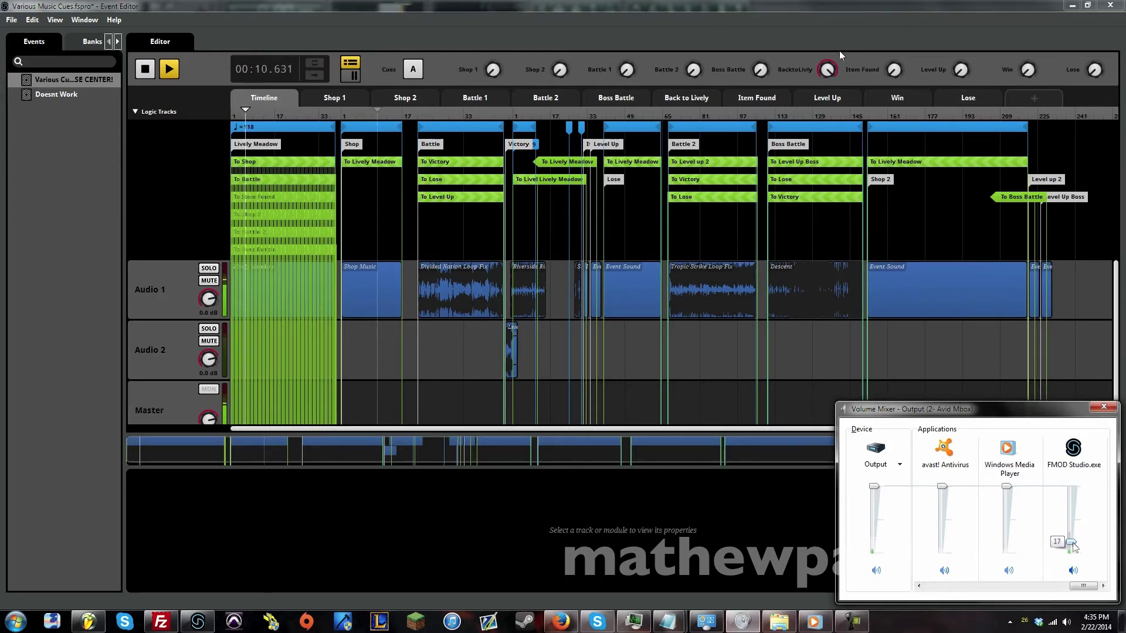
drag(1073, 544, 1074, 537)
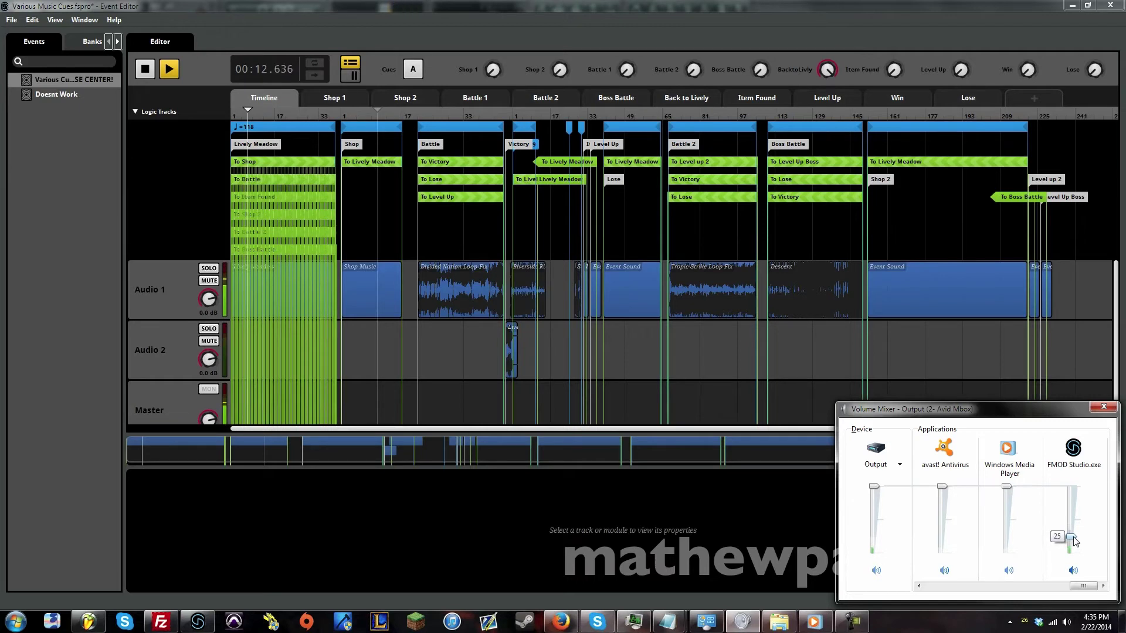
Raise FMOD's volume to about half and turn up the Battle 2 cue to jump into its loop.
drag(1072, 536, 1072, 519)
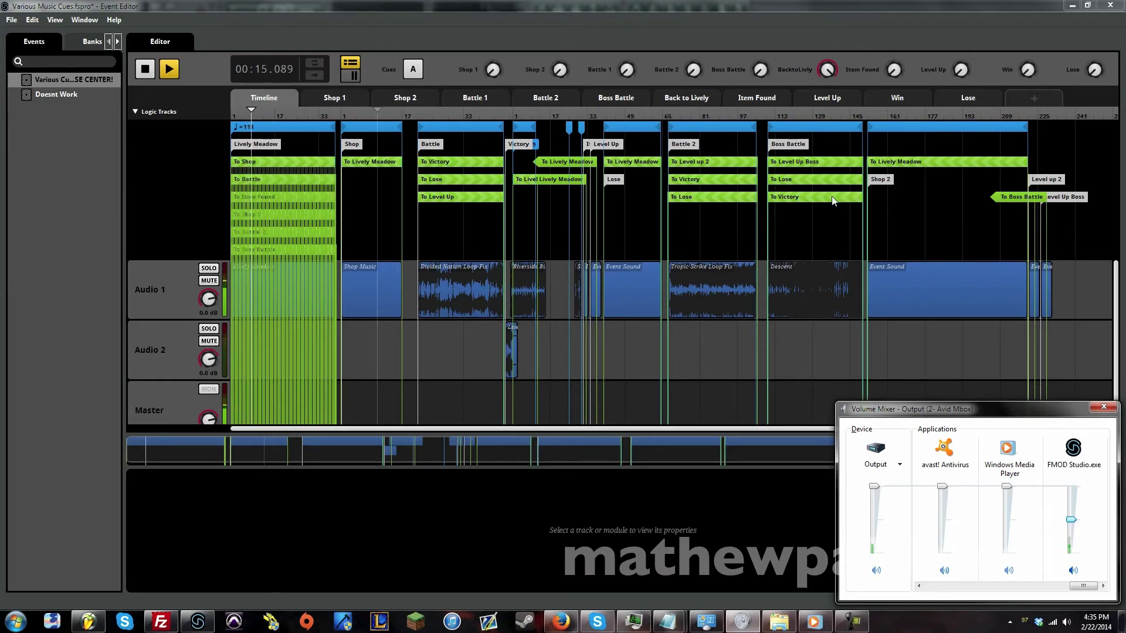
click(832, 72)
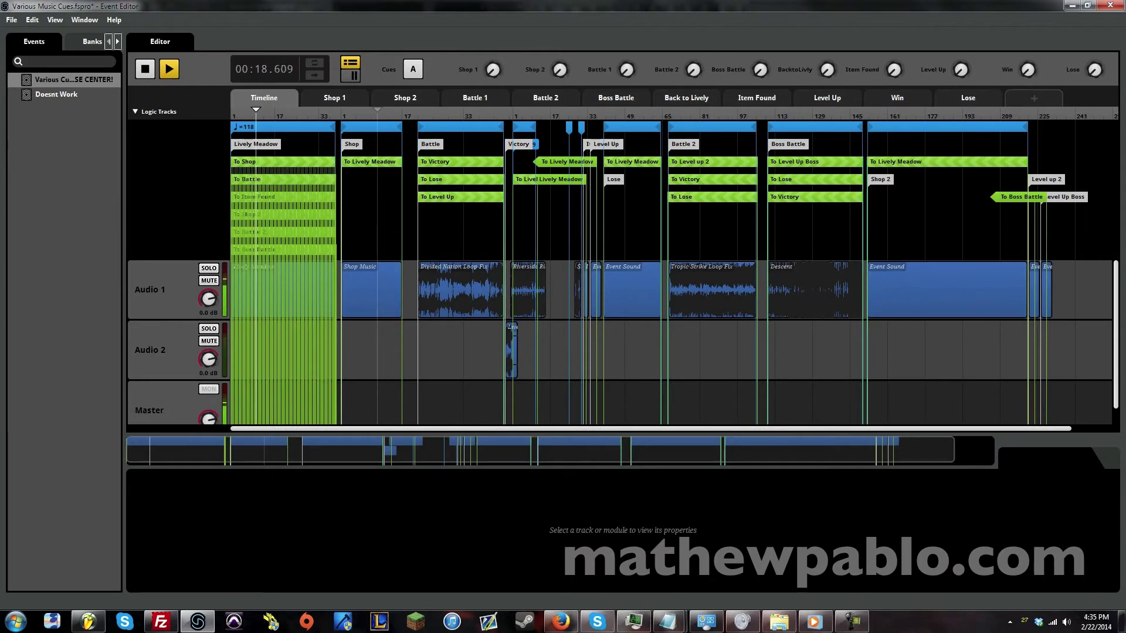
drag(692, 69, 688, 26)
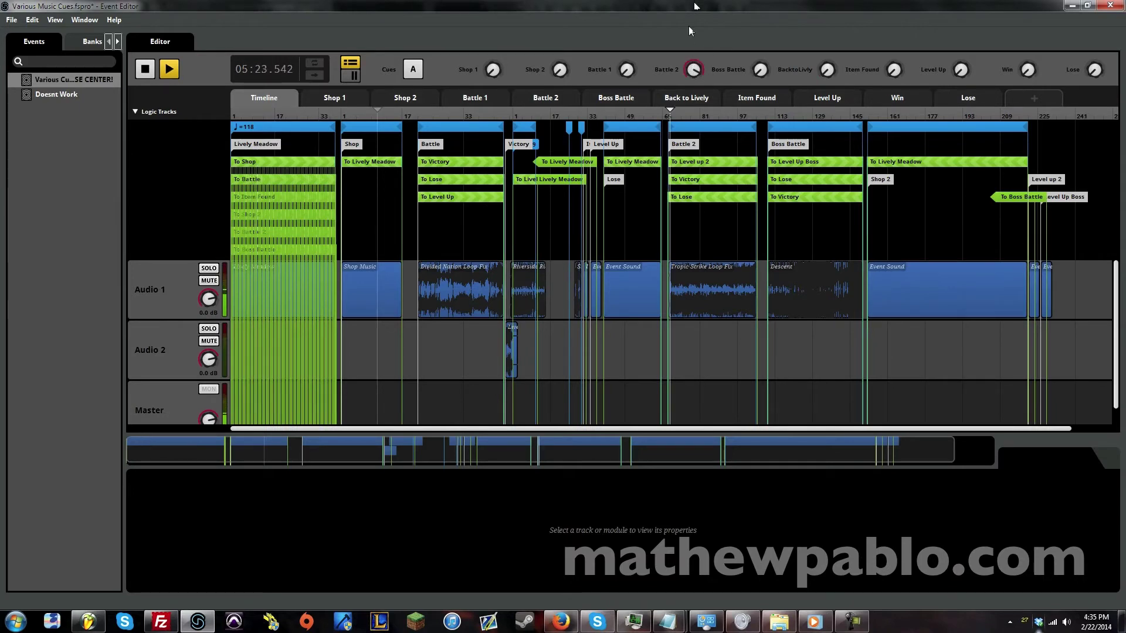
Adjust FMOD Studio's Volume Mixer level while Battle 2 plays, settling at 34.
key(alt+Tab)
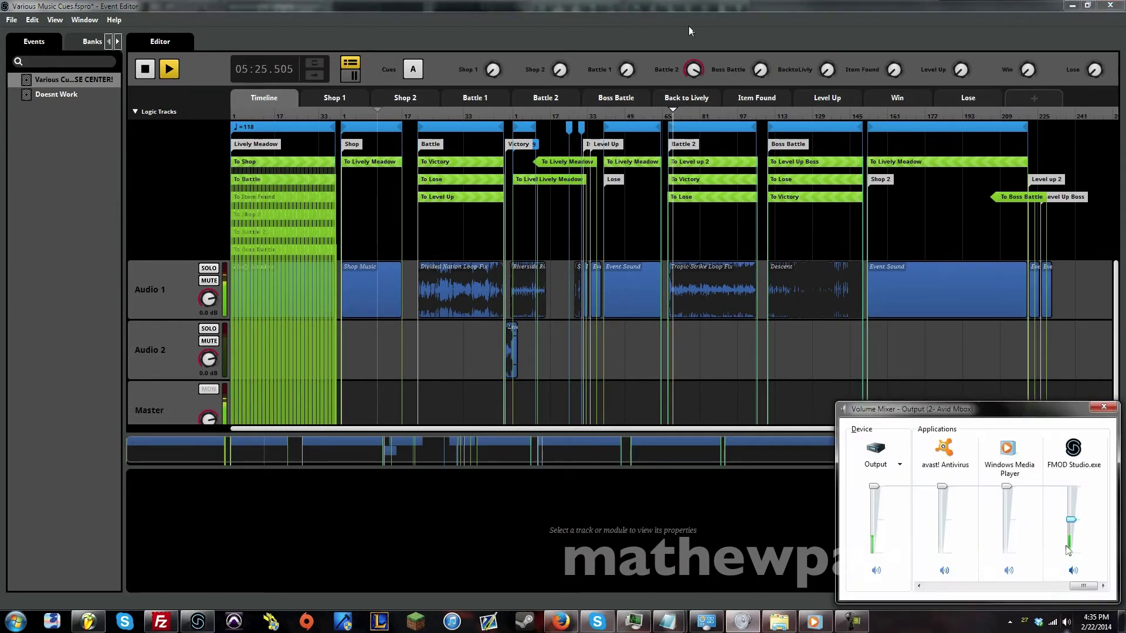
drag(1073, 521, 1073, 500)
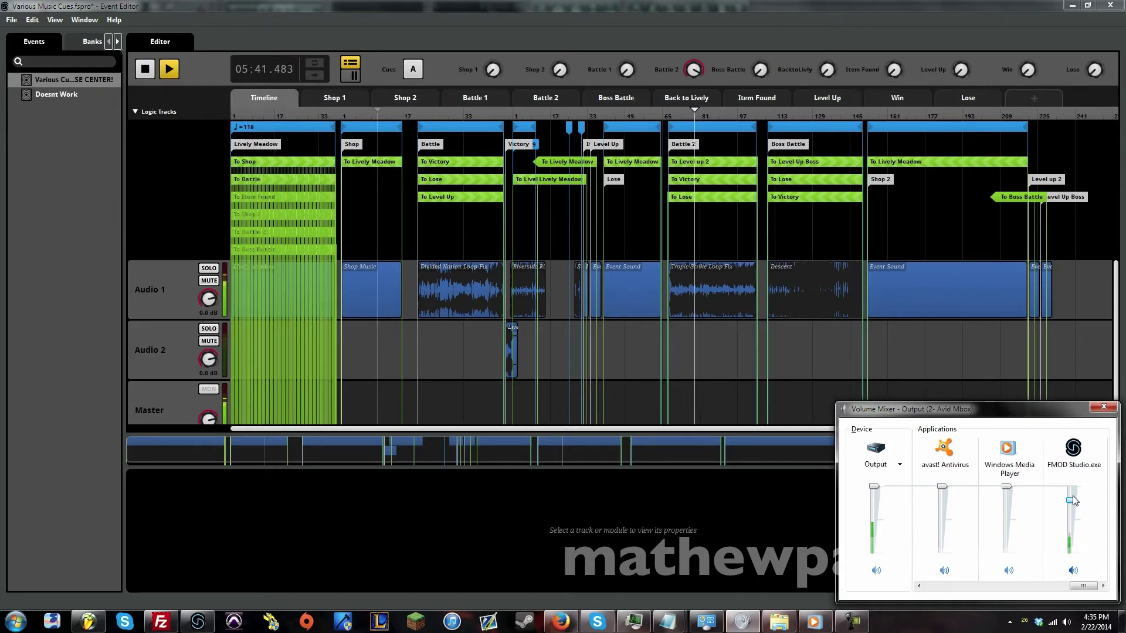
drag(1071, 500, 1069, 497)
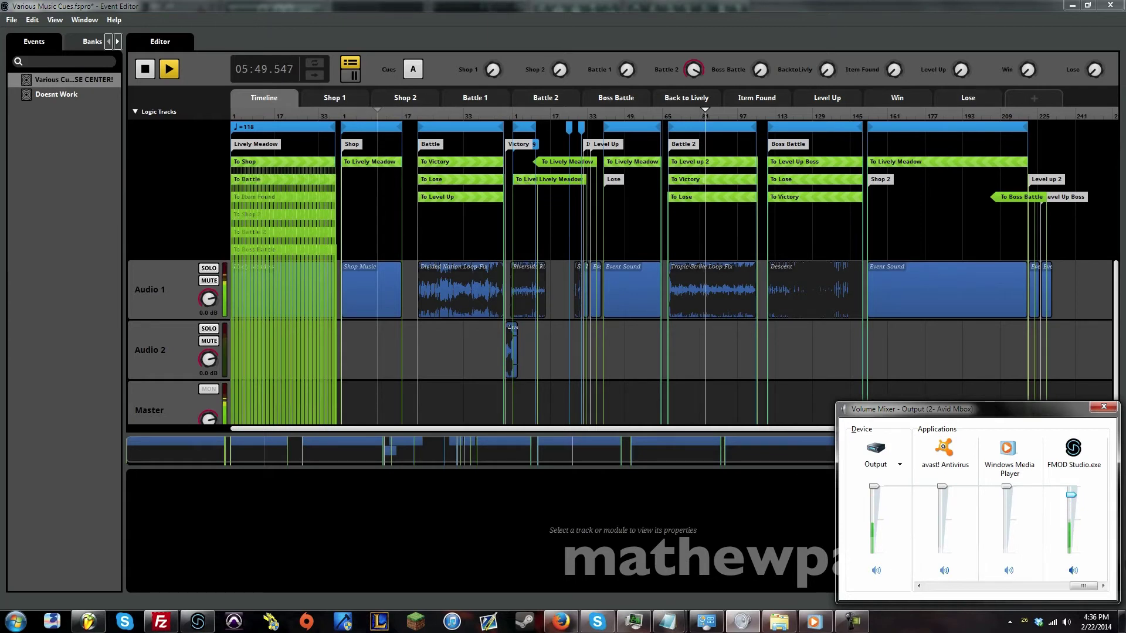
drag(1071, 494, 1063, 544)
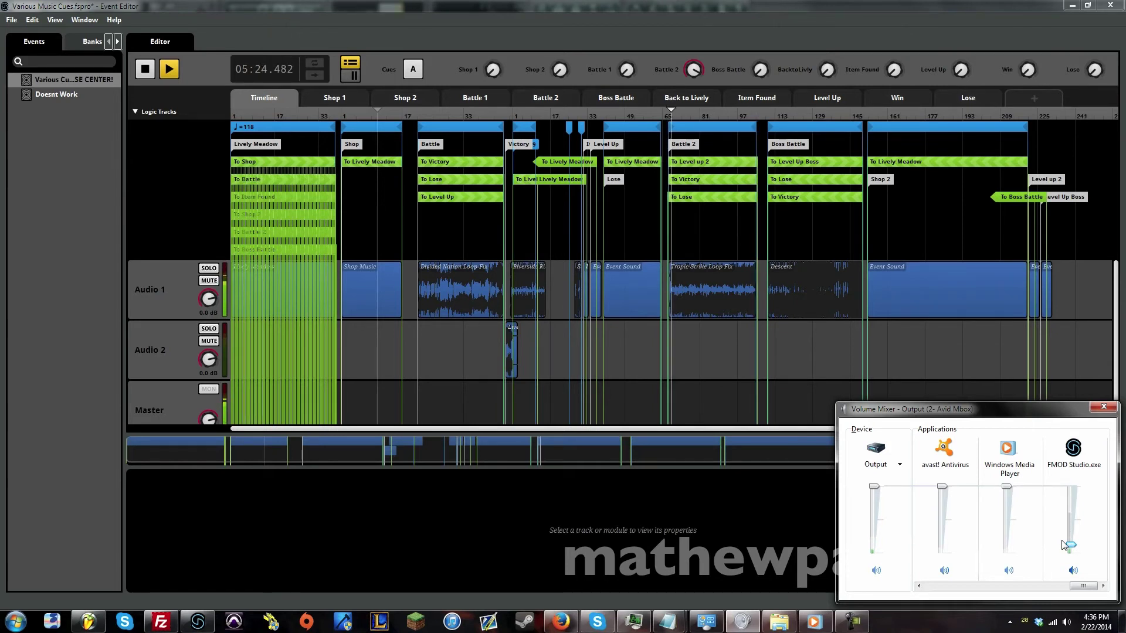
Adjust FMOD's mixer level and trigger the Win cue during playback.
drag(1063, 545, 1065, 492)
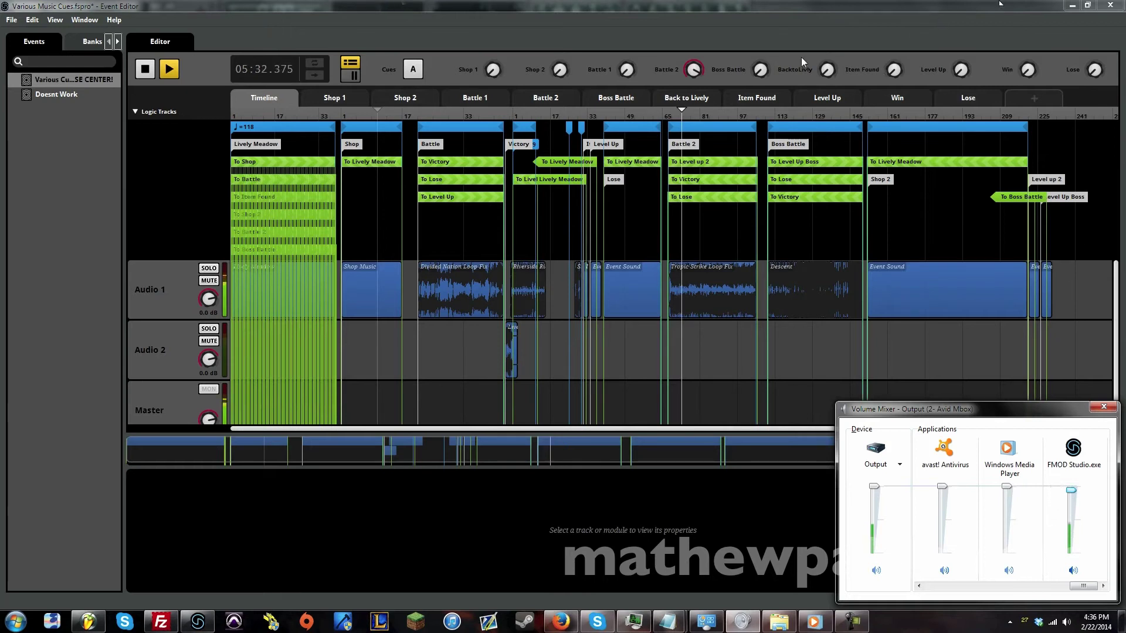
click(1026, 72)
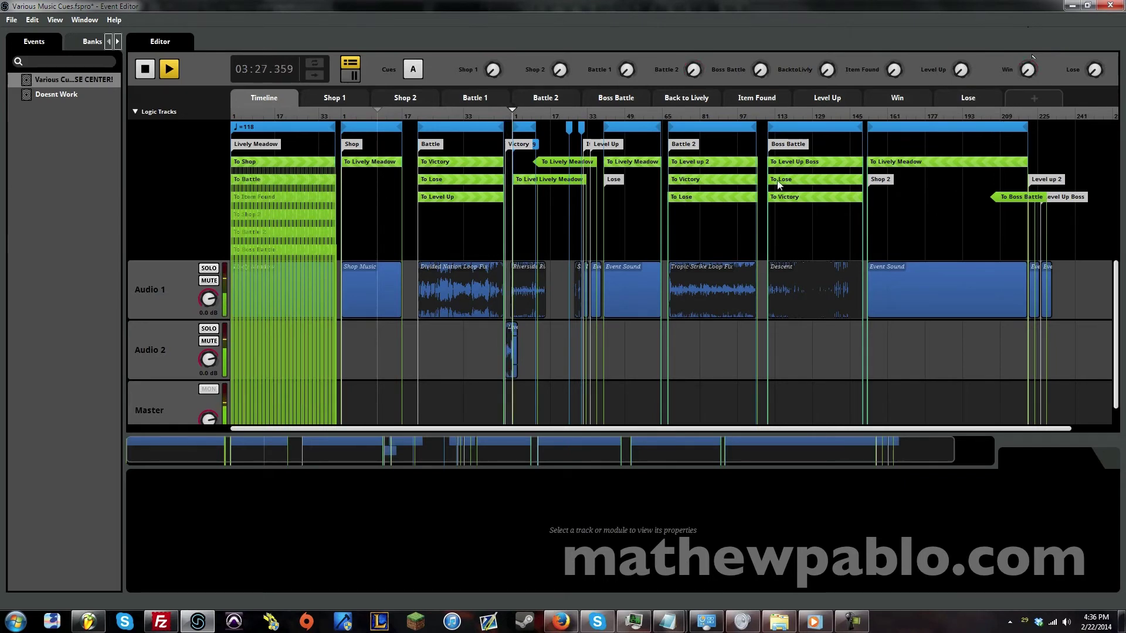
click(1065, 628)
Ride FMOD Studio's volume to 30, 92, 11 and back near full while the Victory music loops.
drag(1072, 487, 1077, 544)
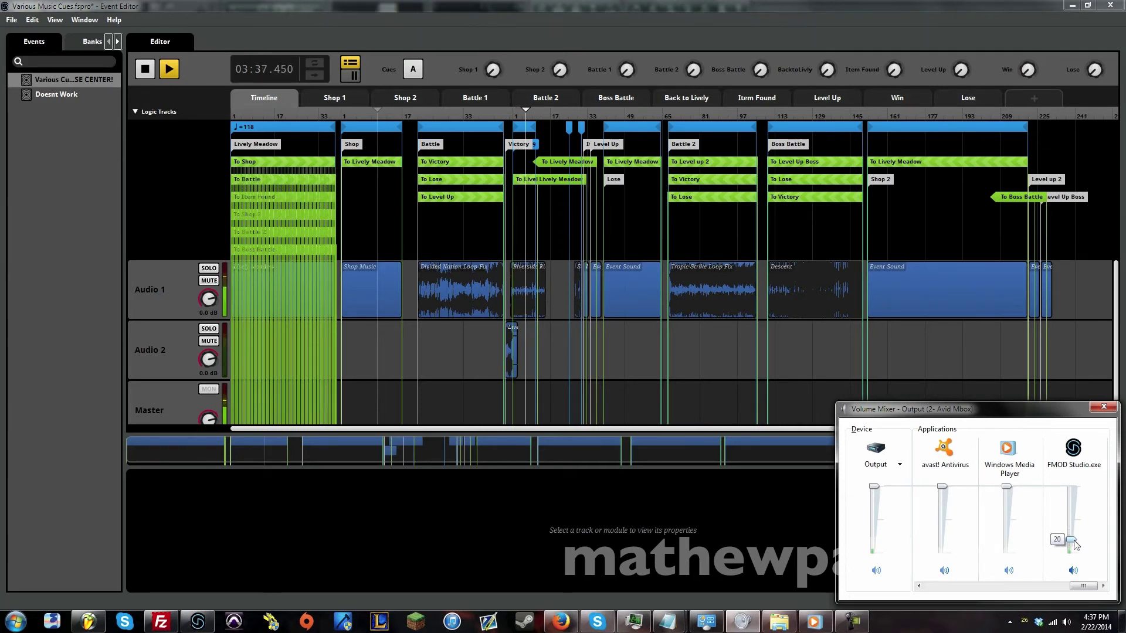
drag(1071, 540, 1069, 496)
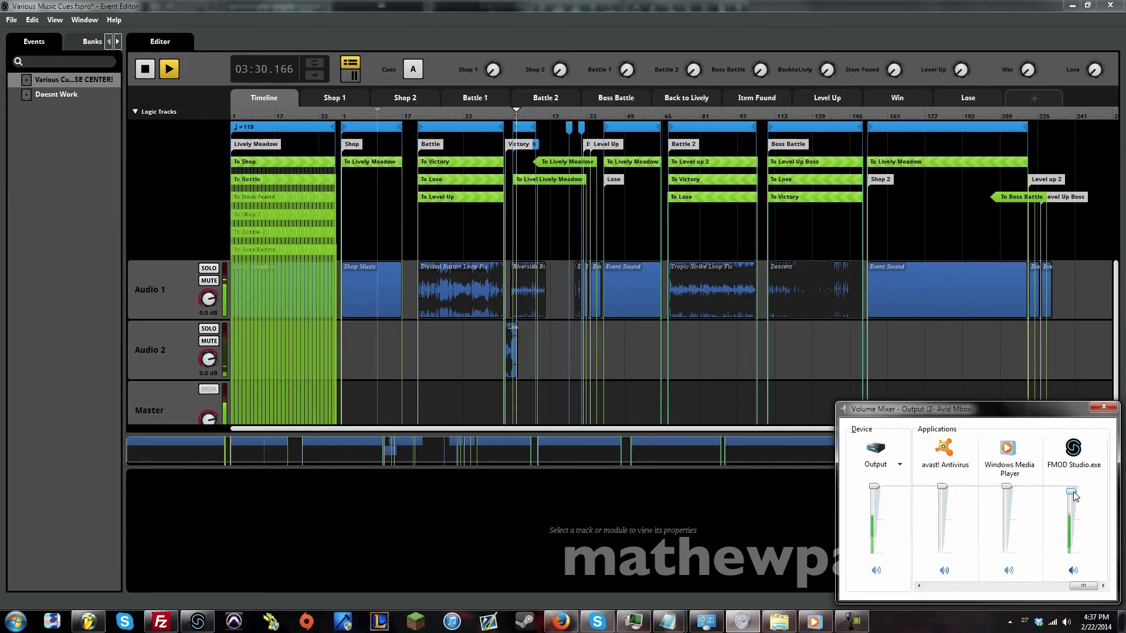
drag(1074, 496, 1079, 550)
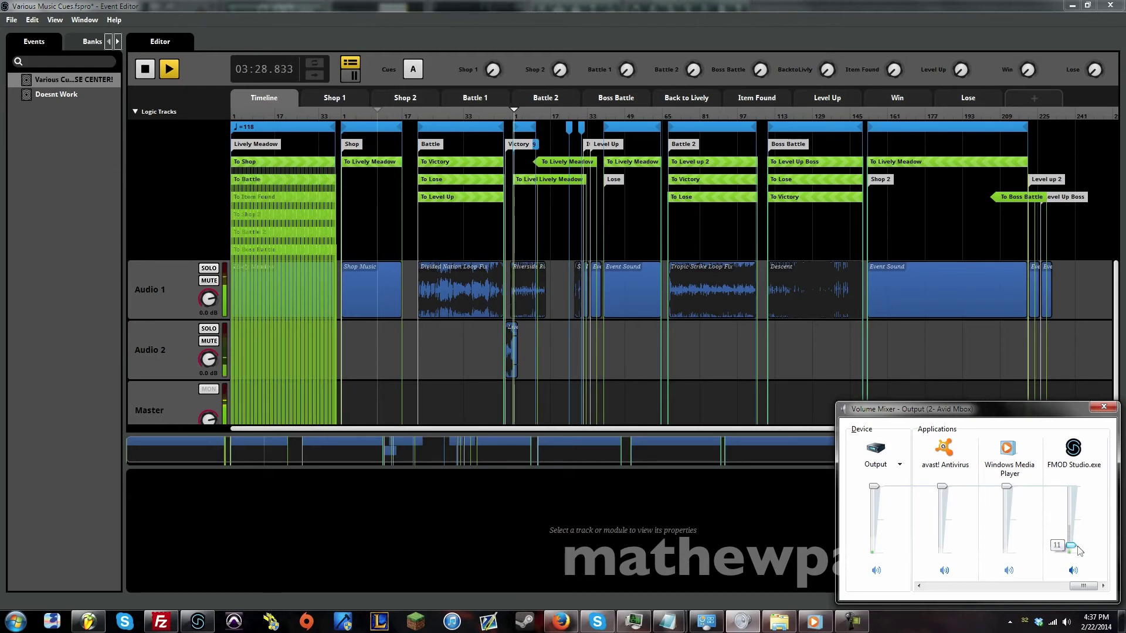
drag(1078, 549, 1072, 493)
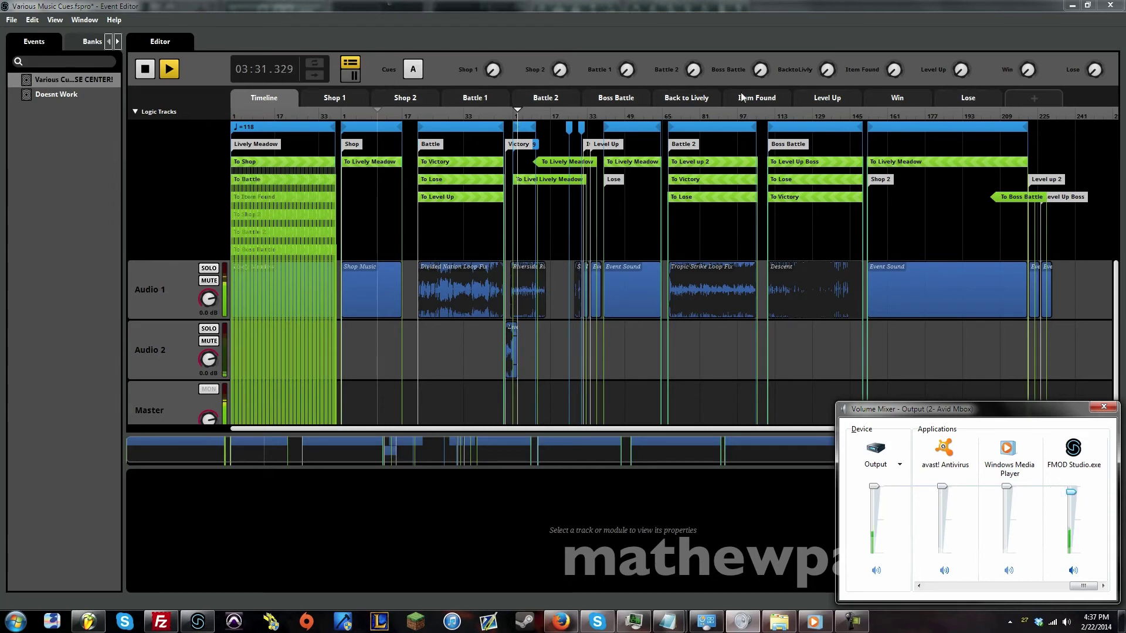
Trigger the Back to Lively cue, moving FMOD's volume through 21 and 49 back to full.
click(825, 73)
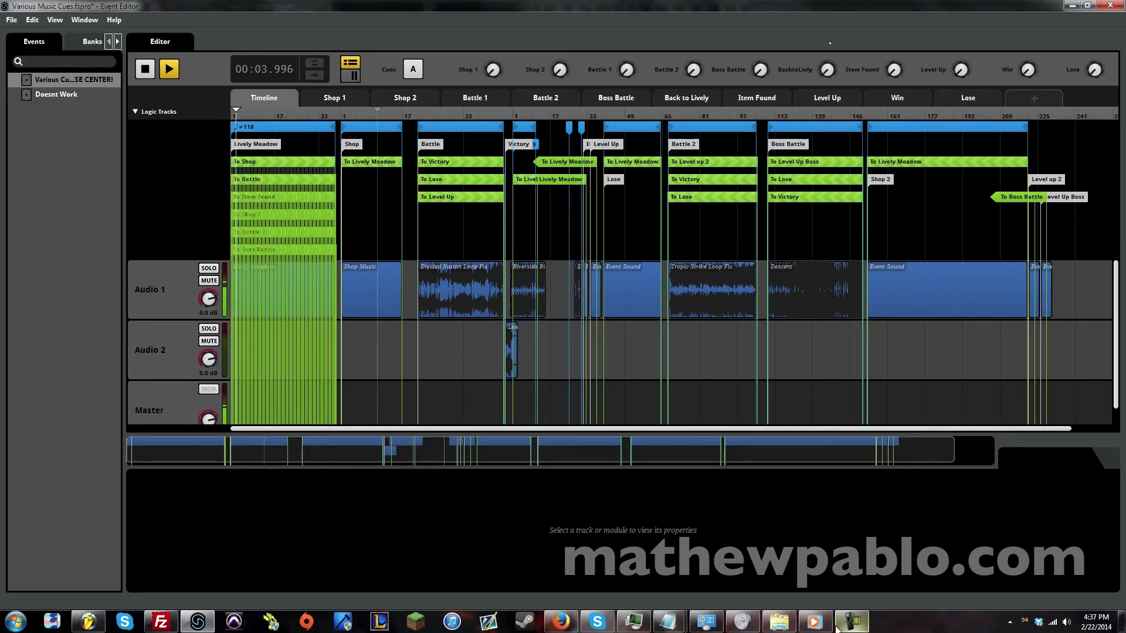
click(1066, 622)
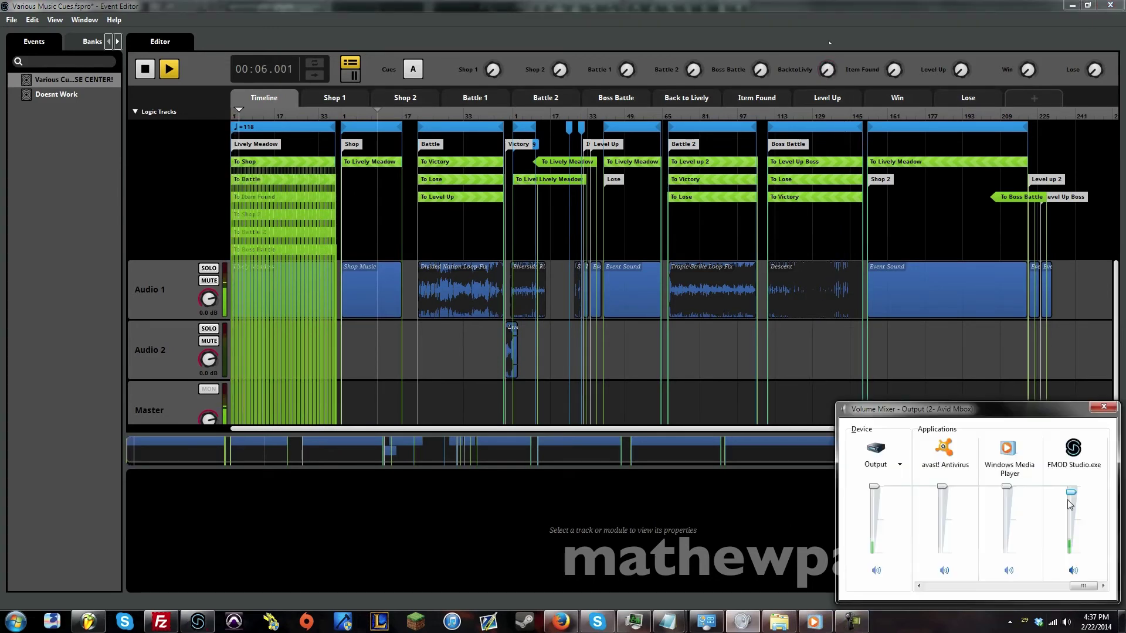
drag(1071, 487, 1066, 545)
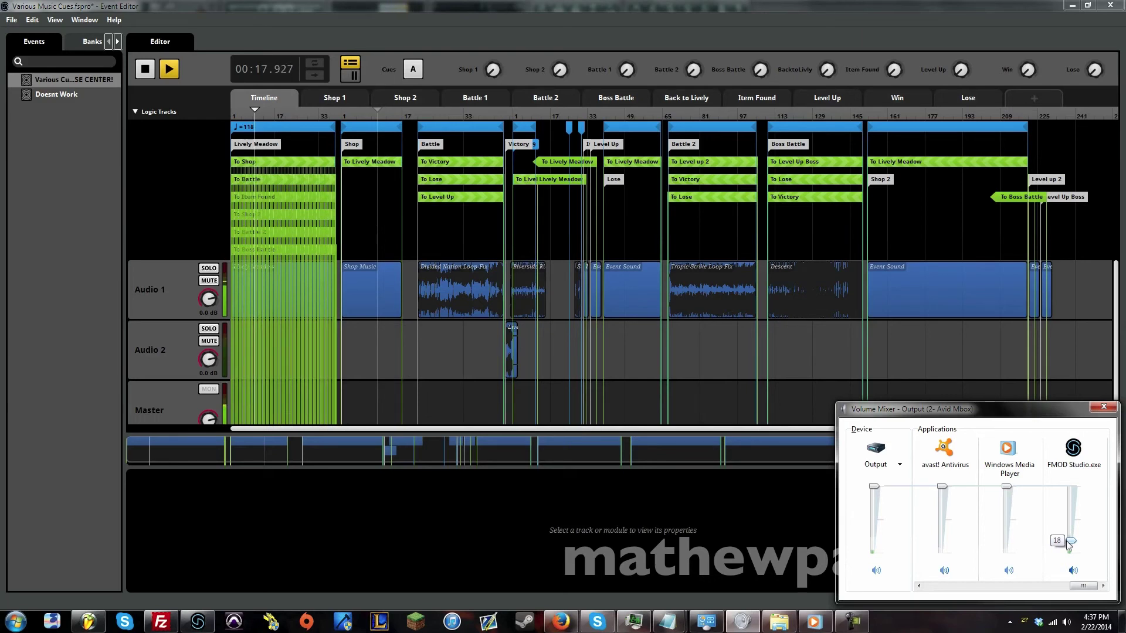
mouse_move(1068, 544)
mouse_down()
mouse_move(1069, 485)
mouse_move(1072, 550)
mouse_up()
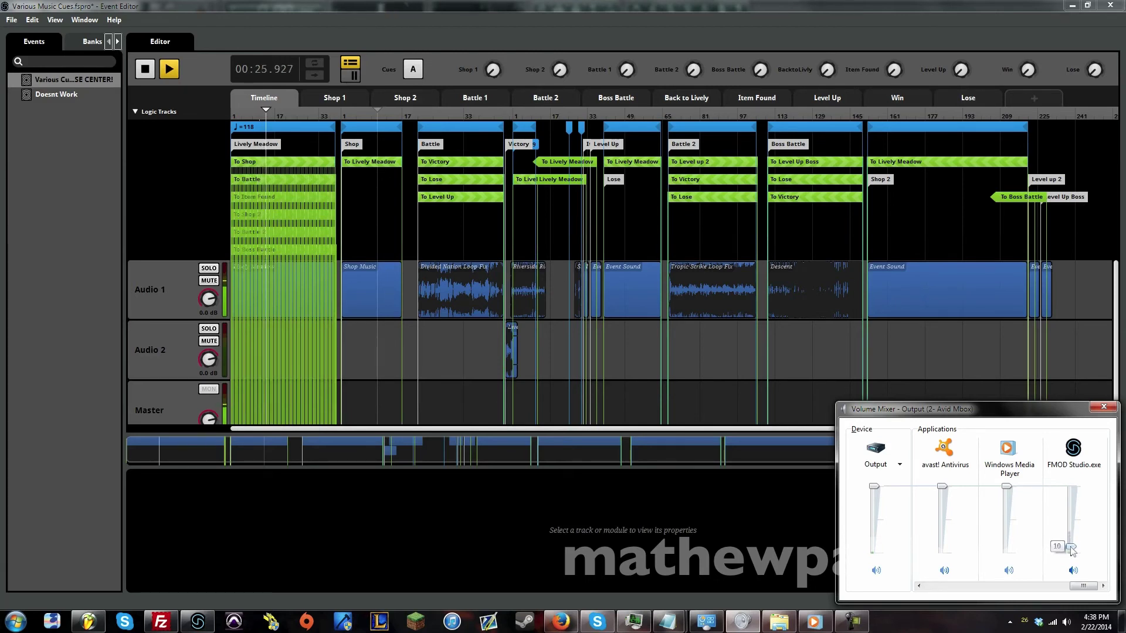
drag(1070, 550, 1070, 486)
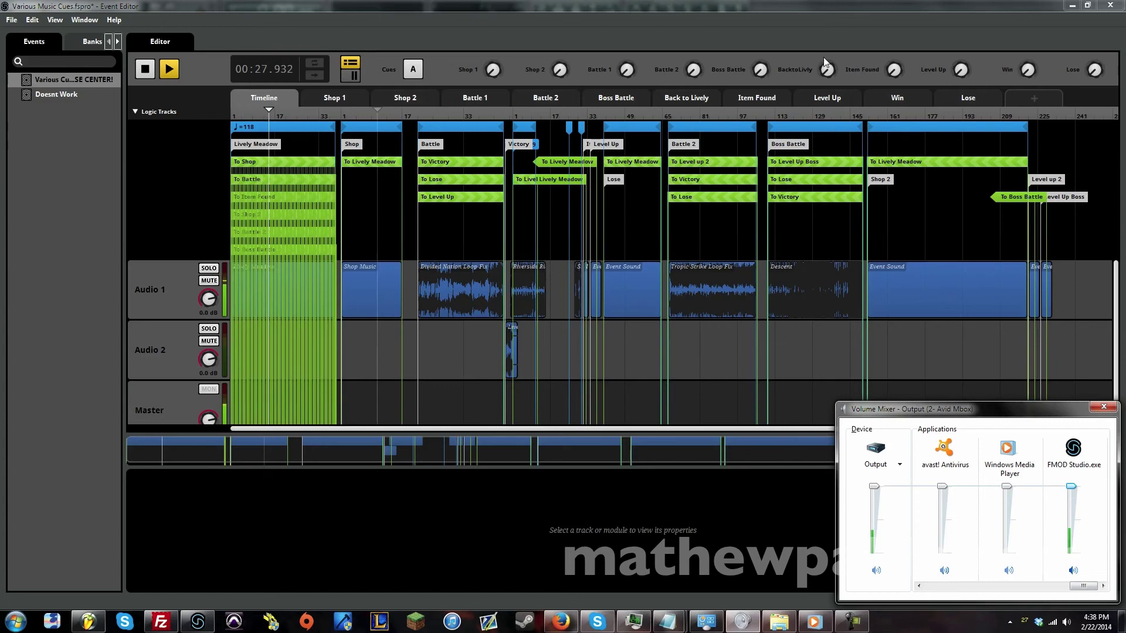
Trigger the Item Found cue so playback jumps into the Item Found loop.
click(894, 71)
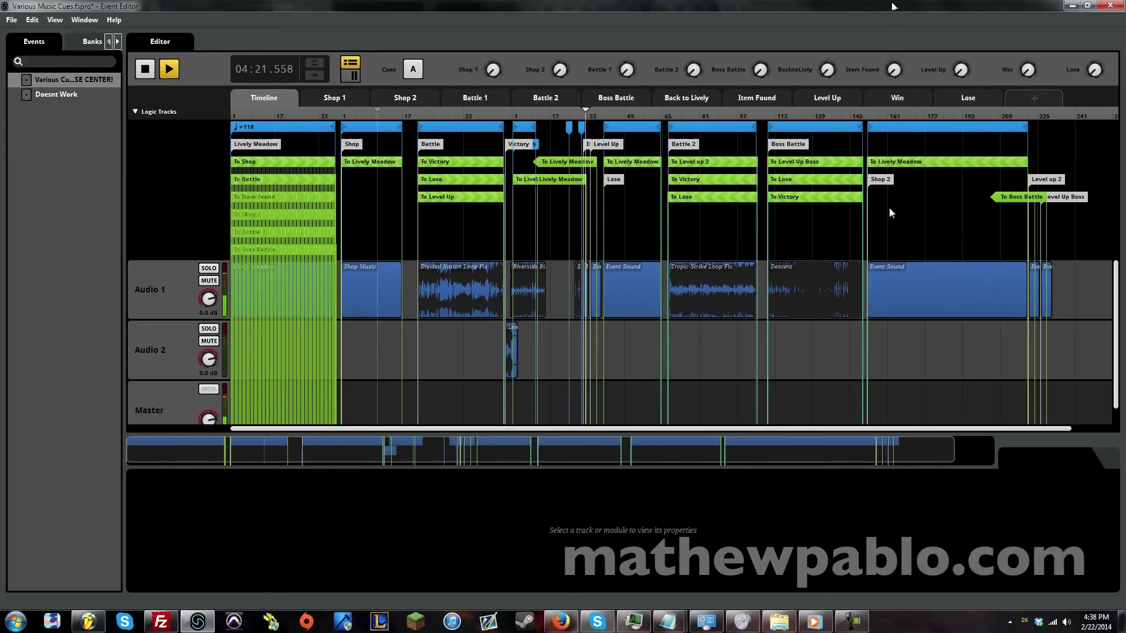
click(1067, 621)
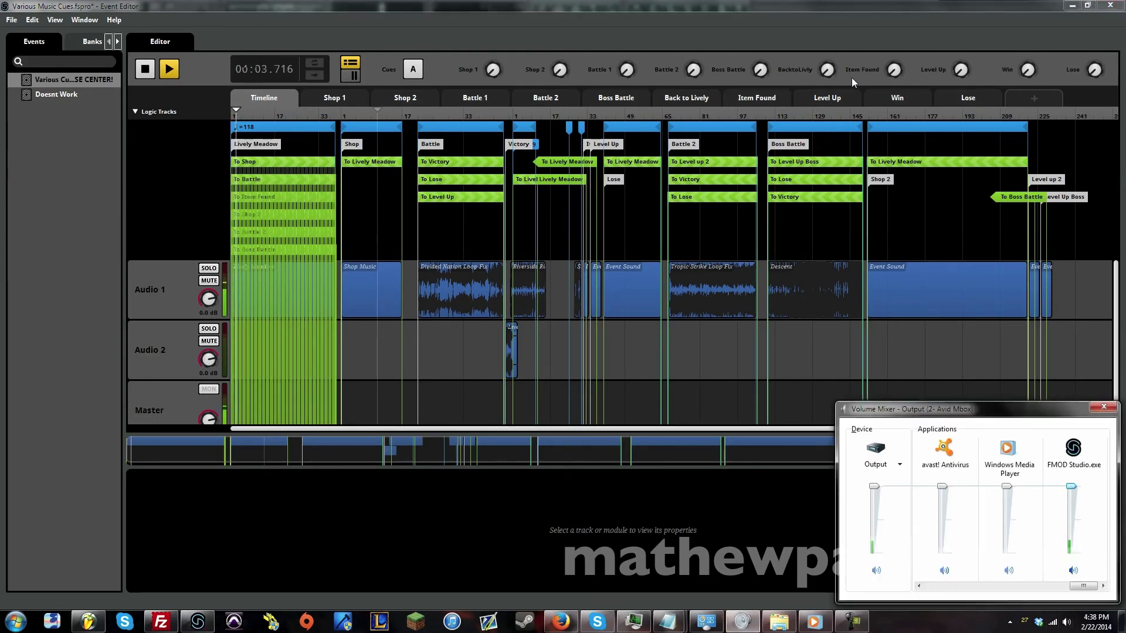
click(895, 75)
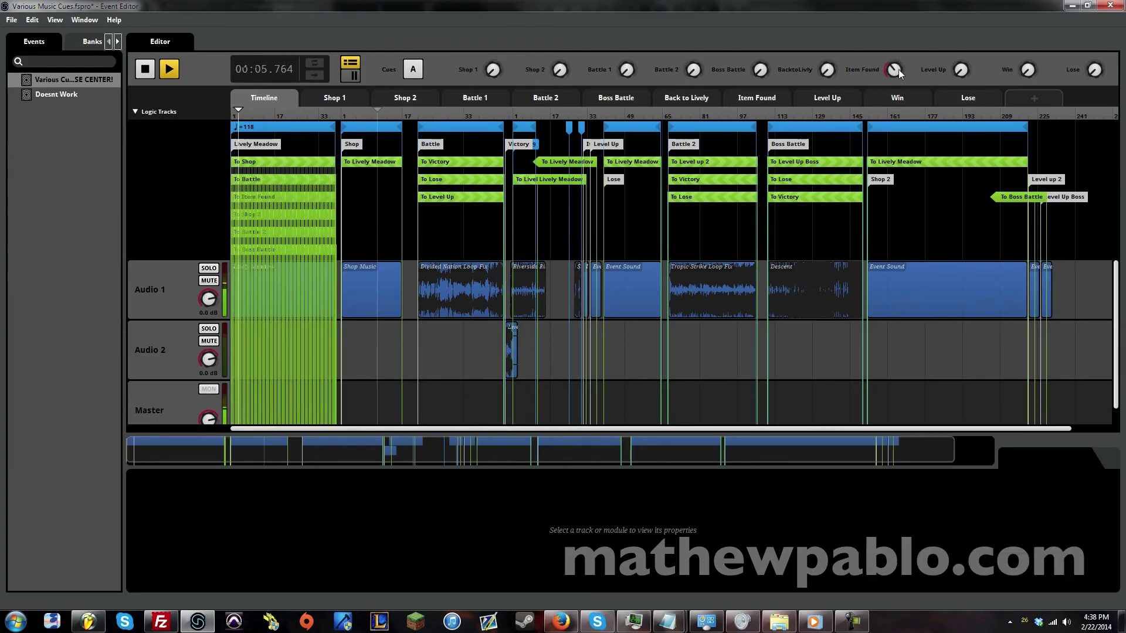
click(898, 69)
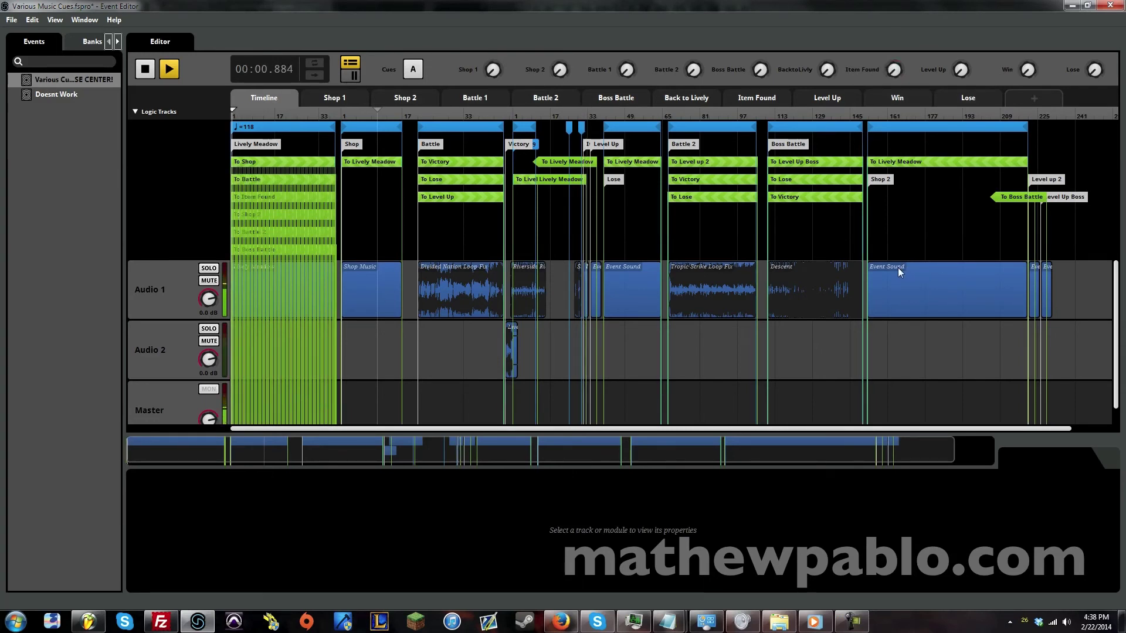
right_click(1065, 621)
Set FMOD's volume from 19 up to 61, then trigger the Boss Battle cue.
click(1032, 554)
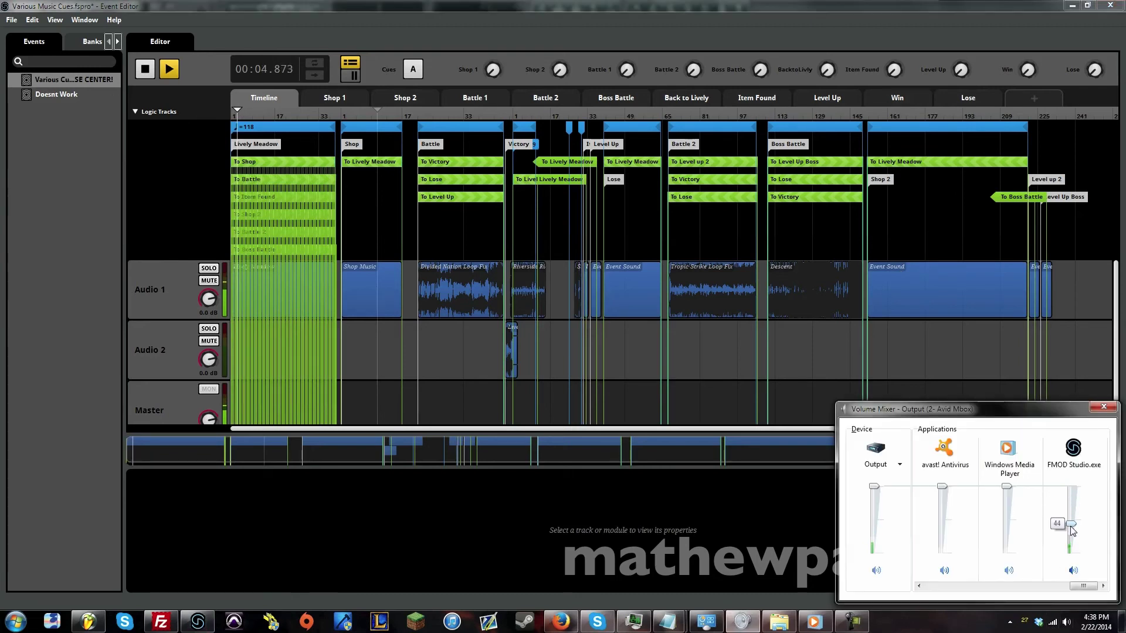
drag(1072, 531, 1072, 546)
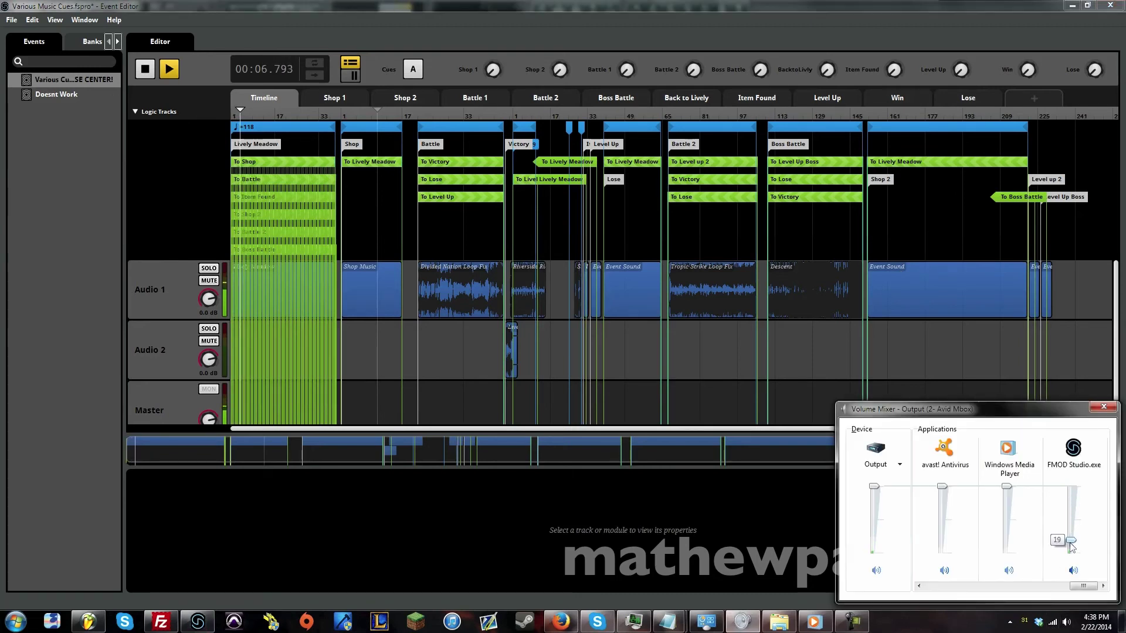
drag(1071, 547, 1071, 493)
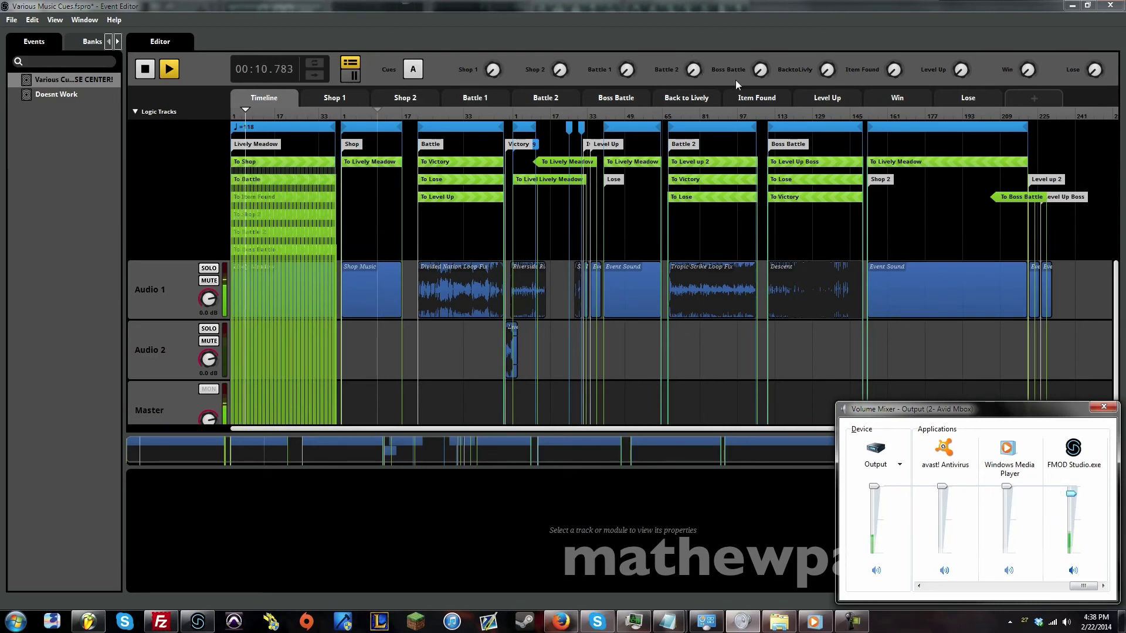
click(763, 75)
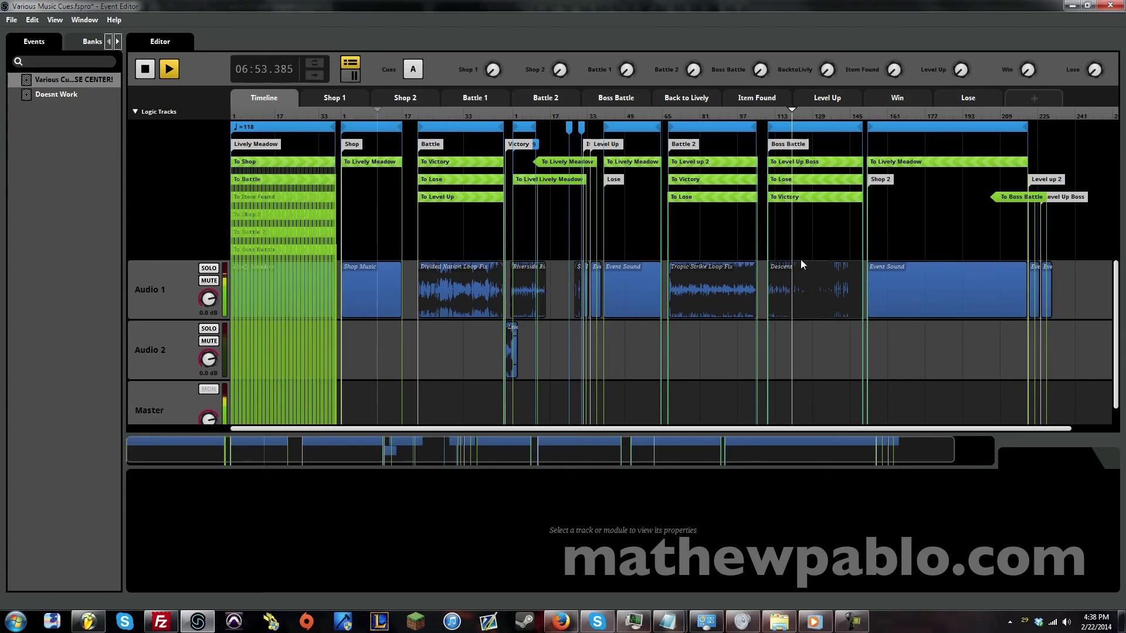
Lower FMOD Studio's mixer volume to 19, then down to 5 as the music plays on.
click(1066, 622)
mouse_move(1071, 488)
mouse_down()
mouse_move(1076, 547)
mouse_move(1062, 496)
mouse_up()
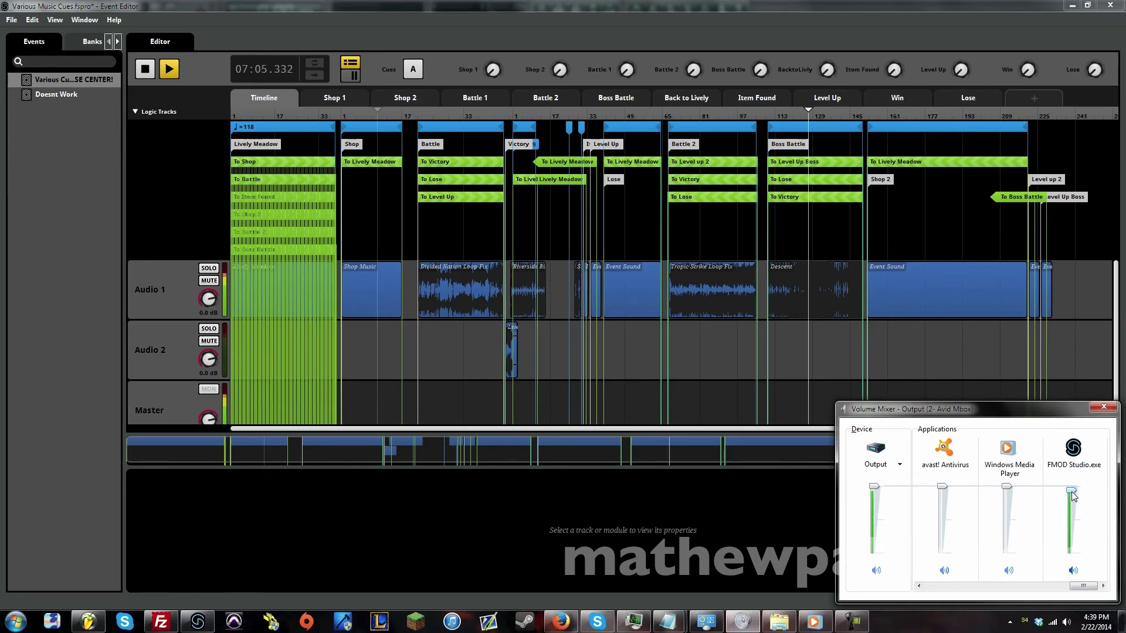
drag(1072, 496, 1072, 499)
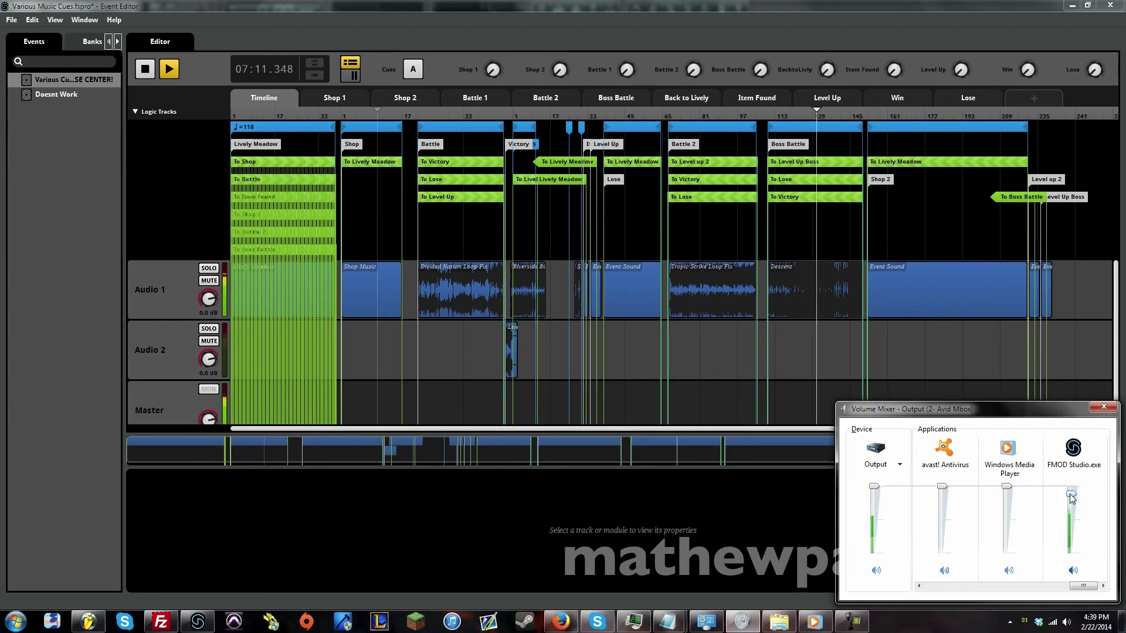
drag(1072, 497, 1074, 554)
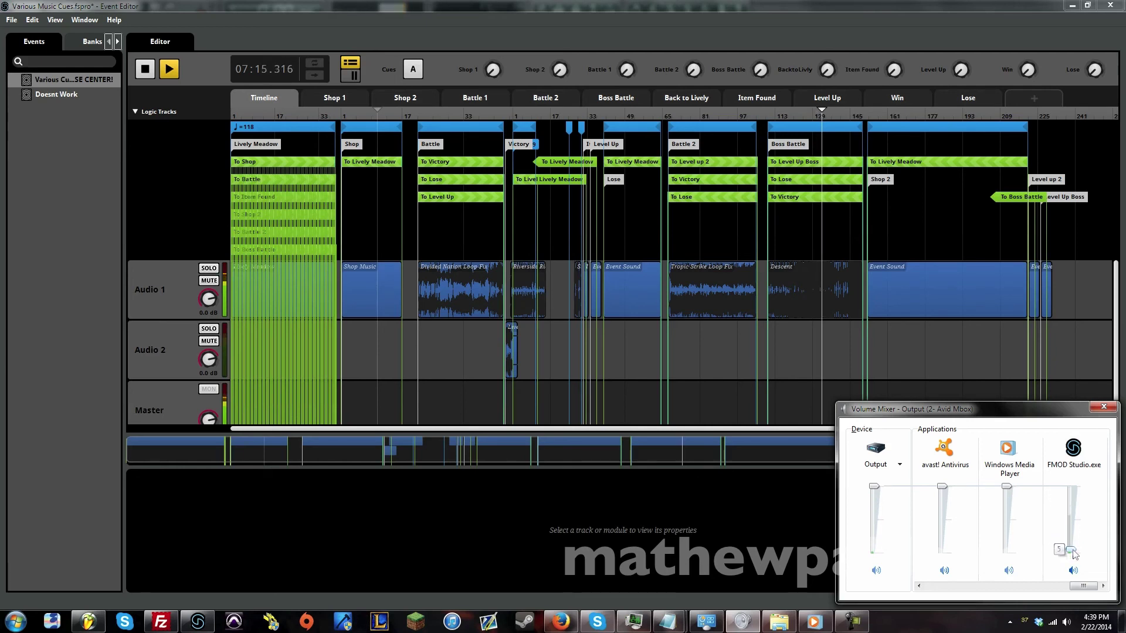
Fire the Win cue at near-full volume, then drop FMOD's volume to 44 and fire Back to Lively.
drag(1074, 554, 1071, 497)
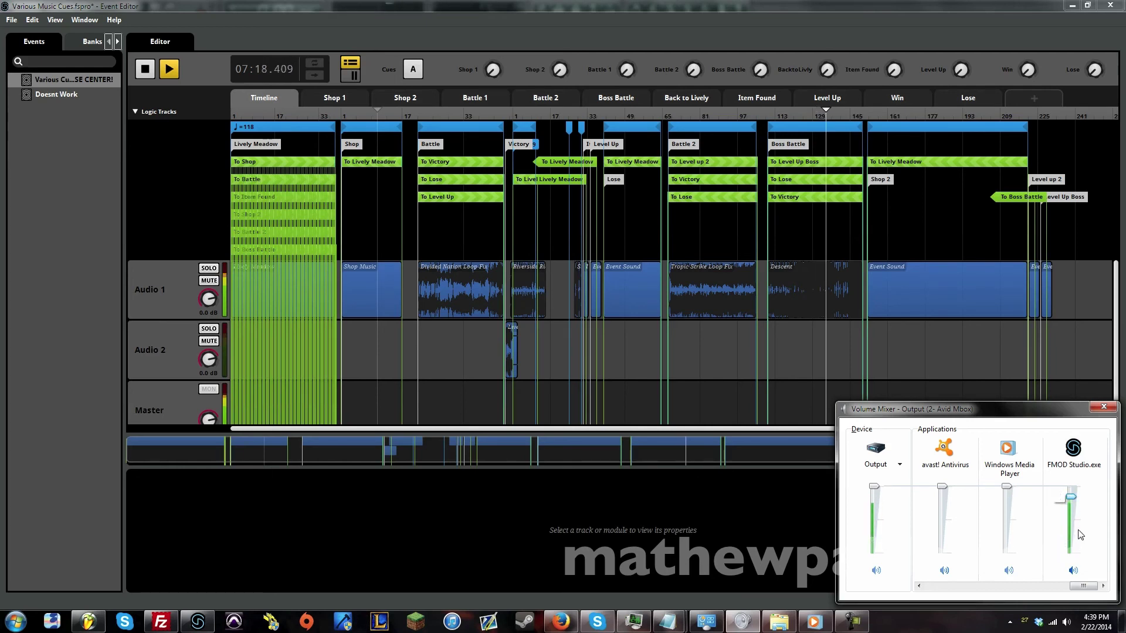
click(1027, 79)
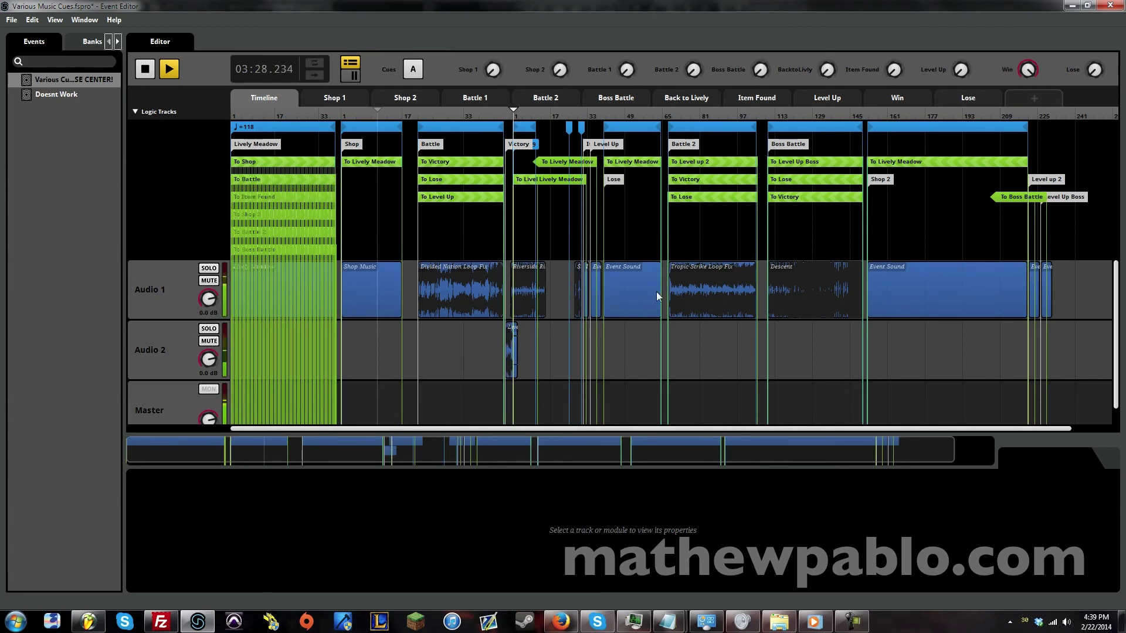
click(1066, 621)
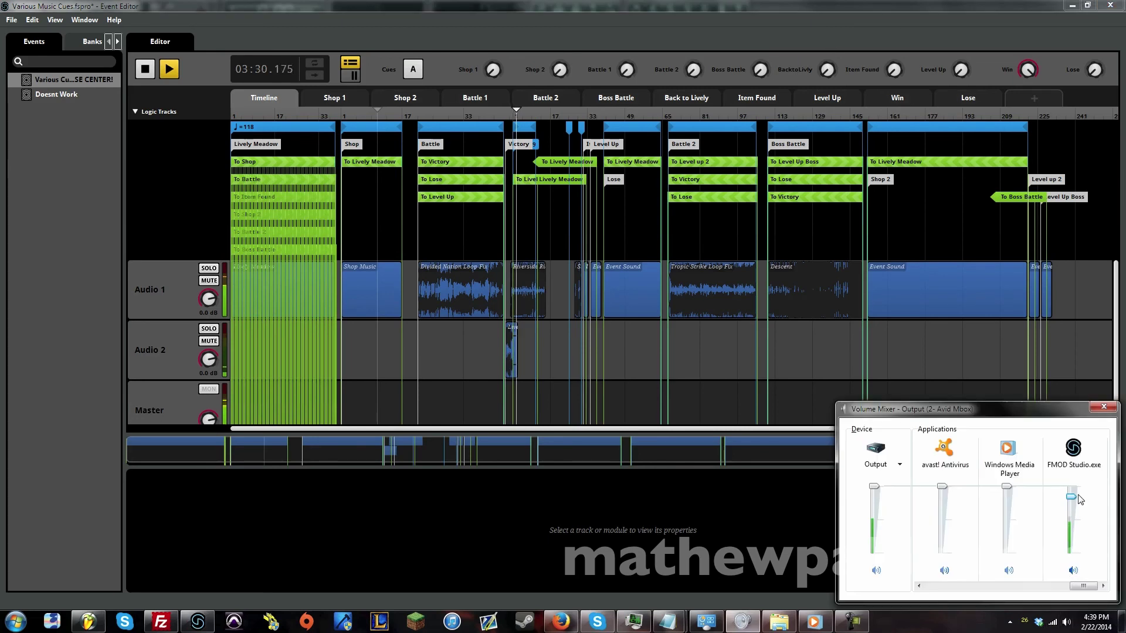
mouse_move(1071, 499)
mouse_down()
mouse_move(1071, 539)
mouse_move(1057, 490)
mouse_up()
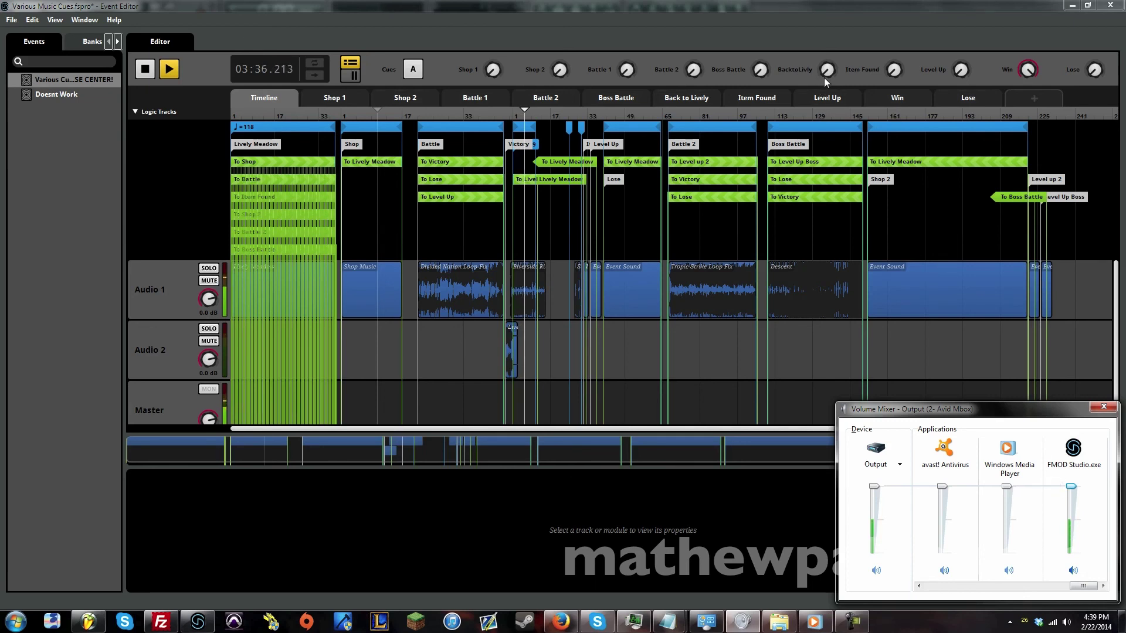
click(1029, 71)
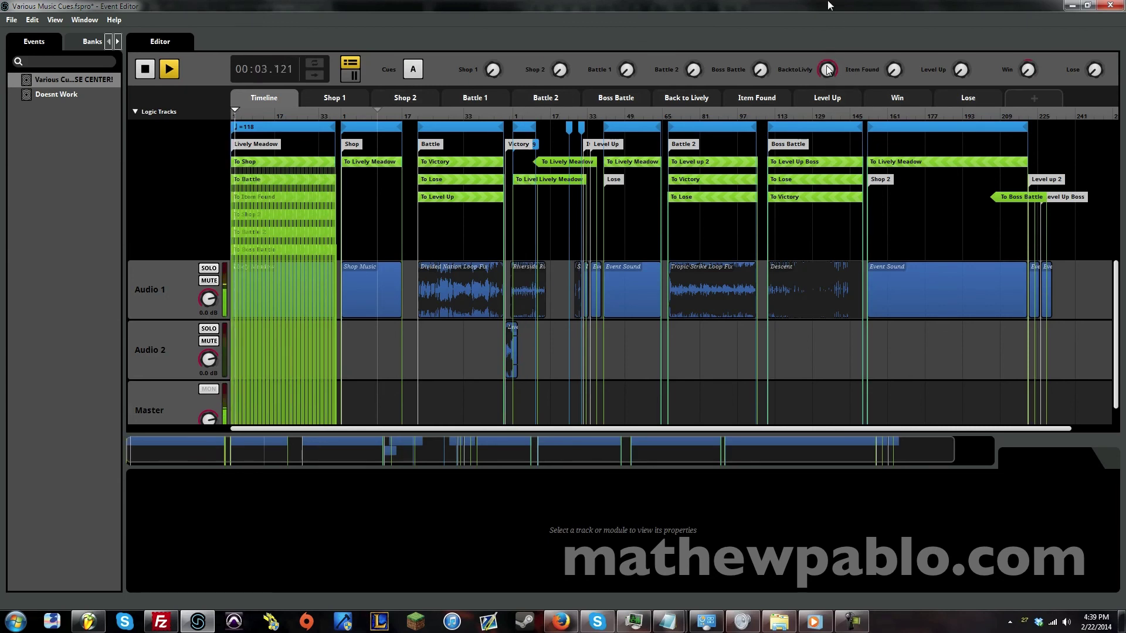
click(1065, 621)
Drop FMOD Studio's mixer volume to 0 and stop the event's playback at 00:09.415.
drag(1067, 496, 1065, 567)
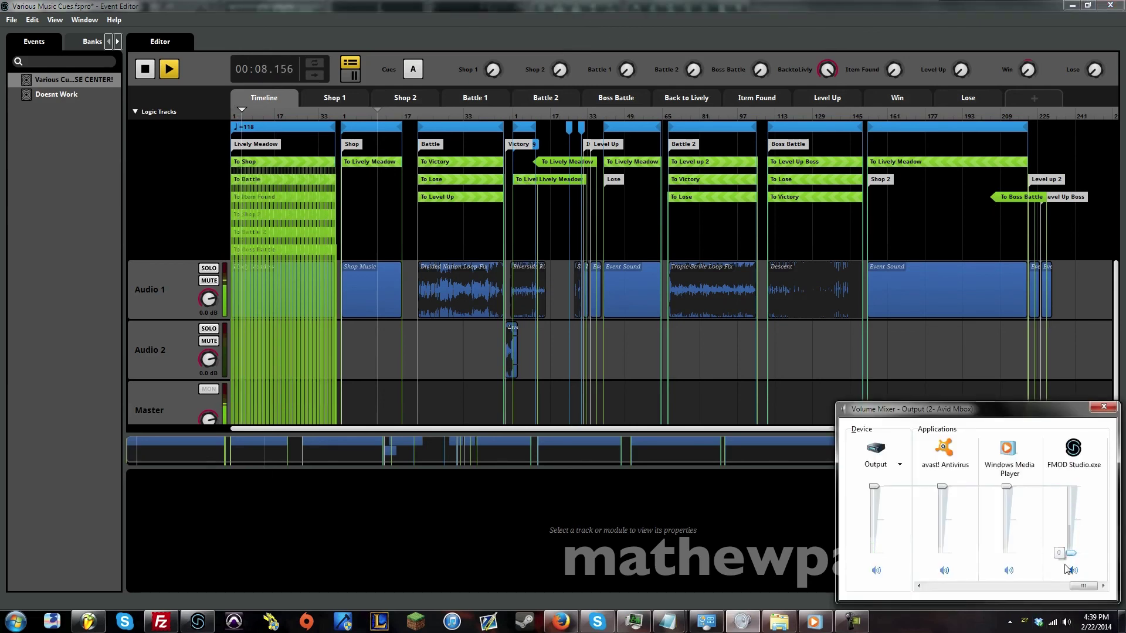
click(142, 76)
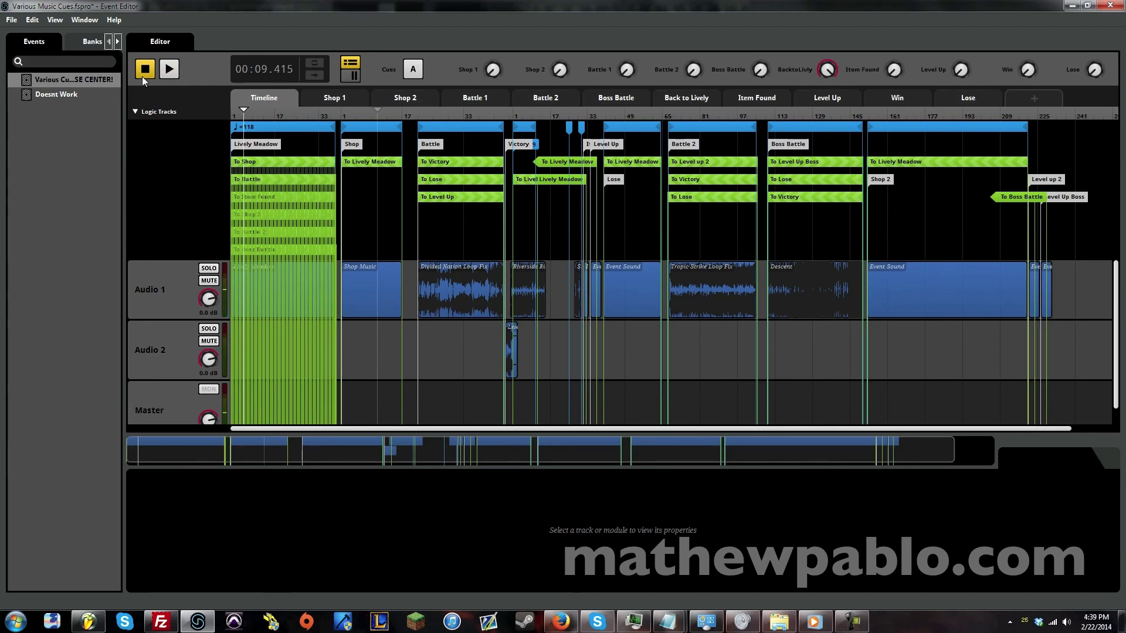